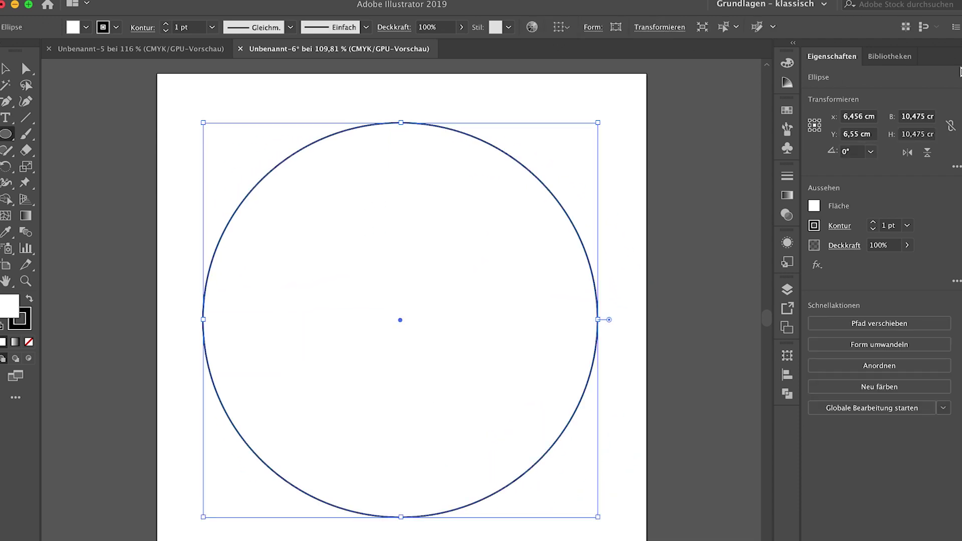
# - Set the circle's width and height to 11 cm each
pyautogui.click(923, 115)
pyautogui.moveTo(923, 116); pyautogui.dragTo(840, 115)
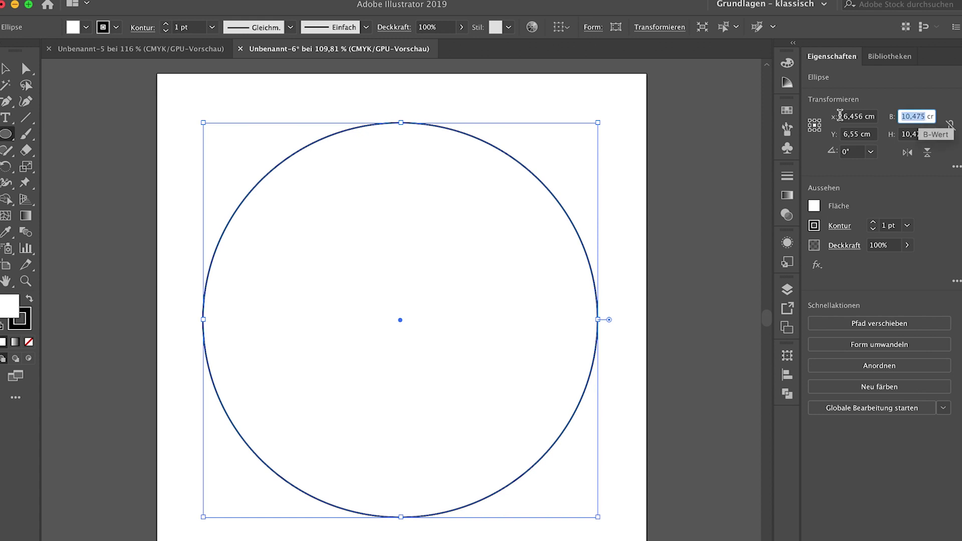
pyautogui.write('11 cm')
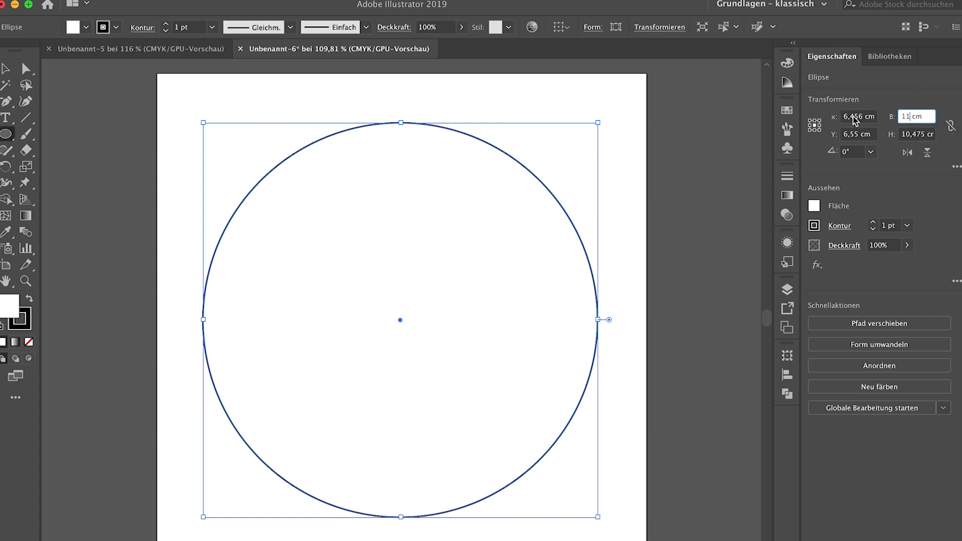
pyautogui.click(924, 135)
pyautogui.click(927, 135)
pyautogui.write('11 cm11')
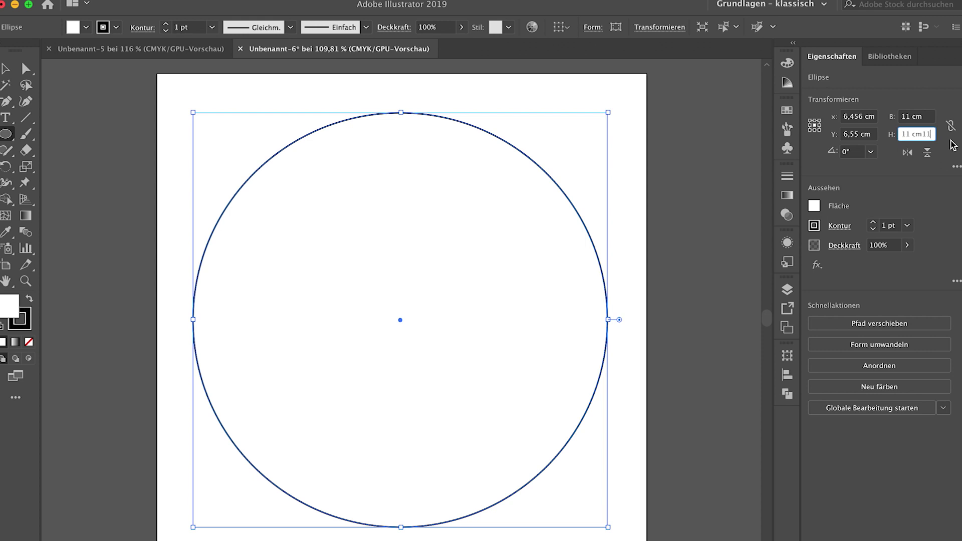
pyautogui.press('BackSpace')
pyautogui.press('Return')
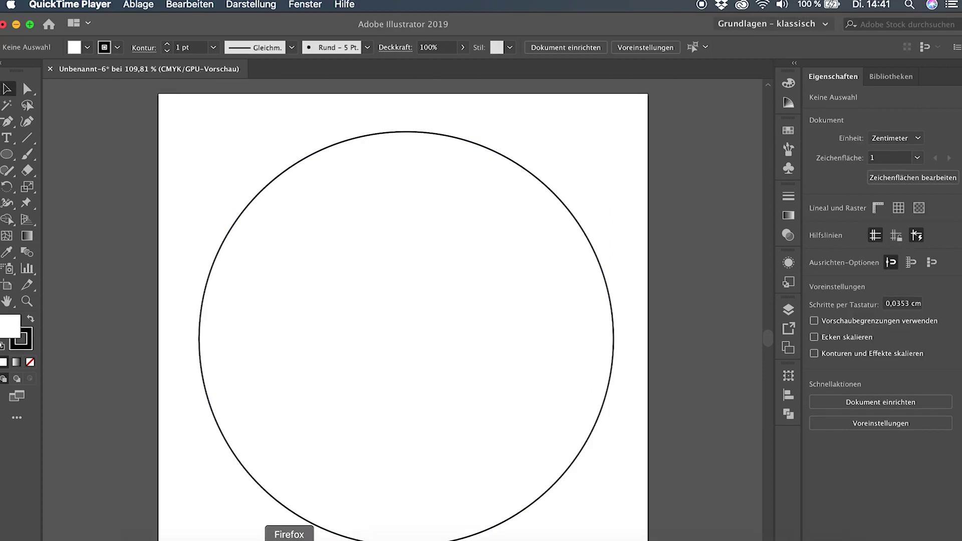
# - Open Octo-Coaster_Outline.svg and copy the octopus outline into the document with the 11 cm circle
pyautogui.click(142, 535)
pyautogui.click(565, 175)
pyautogui.moveTo(564, 175); pyautogui.dragTo(430, 71)
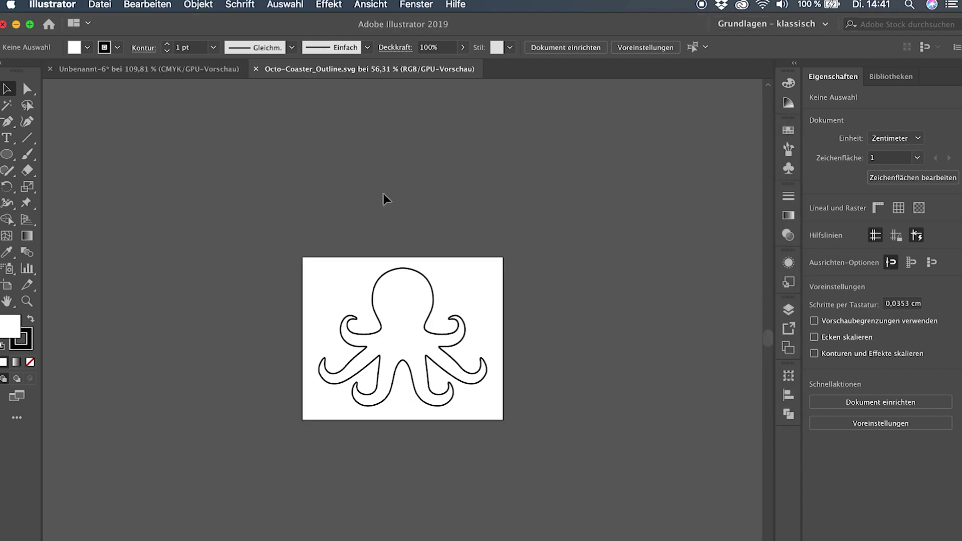
pyautogui.click(364, 266)
pyautogui.click(178, 70)
pyautogui.press('super+v')
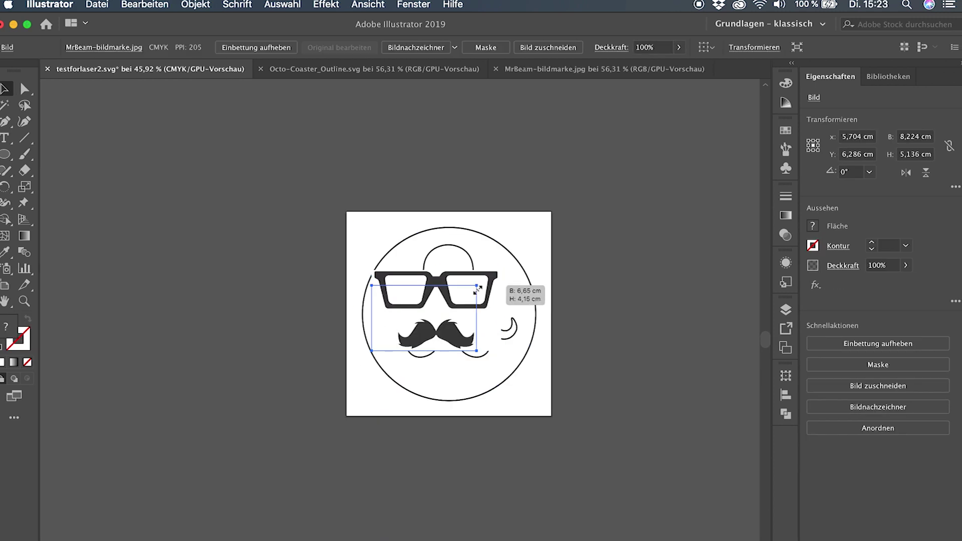
# - Scale down the glasses-and-moustache image and place it on the octopus's head as its face
pyautogui.moveTo(422, 285); pyautogui.dragTo(359, 278)
pyautogui.click(786, 309)
pyautogui.scroll(3, 440, 250)
pyautogui.moveTo(312, 310); pyautogui.dragTo(360, 289)
pyautogui.moveTo(403, 320); pyautogui.dragTo(419, 319)
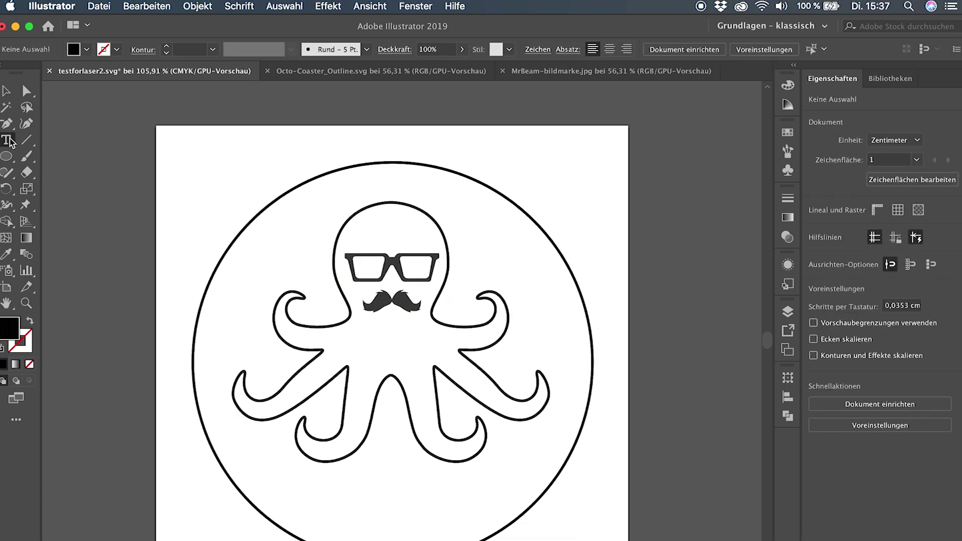
# - Add the text "Mr Beam" inside the circle below the octopus
pyautogui.click(308, 496)
pyautogui.write('Mr Beam')
pyautogui.moveTo(355, 490); pyautogui.dragTo(390, 516)
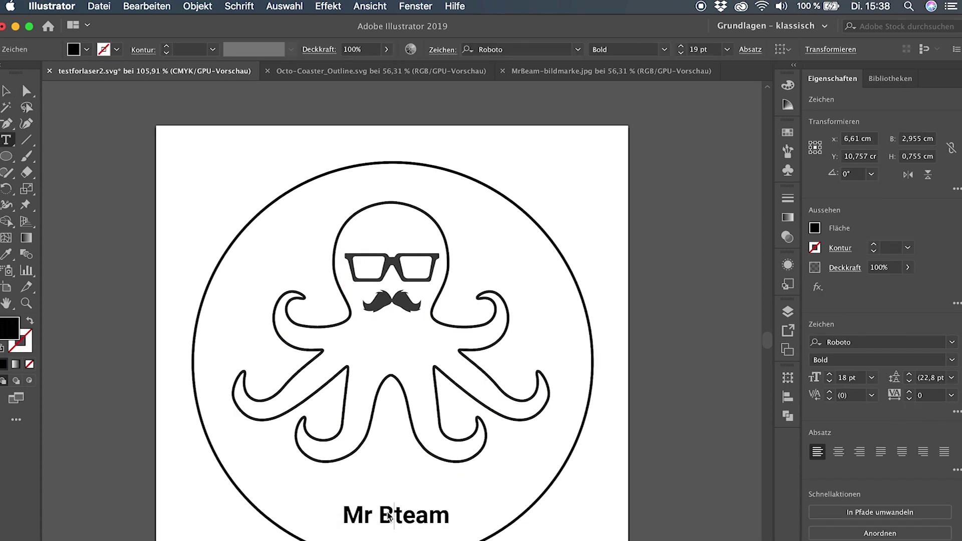
# - Enlarge the "Mr Beam" text and centre it below the octopus
pyautogui.tripleClick(390, 516)
pyautogui.click(872, 377)
pyautogui.click(885, 309)
pyautogui.click(871, 377)
pyautogui.click(885, 300)
pyautogui.press('Escape')
pyautogui.moveTo(426, 513); pyautogui.dragTo(406, 501)
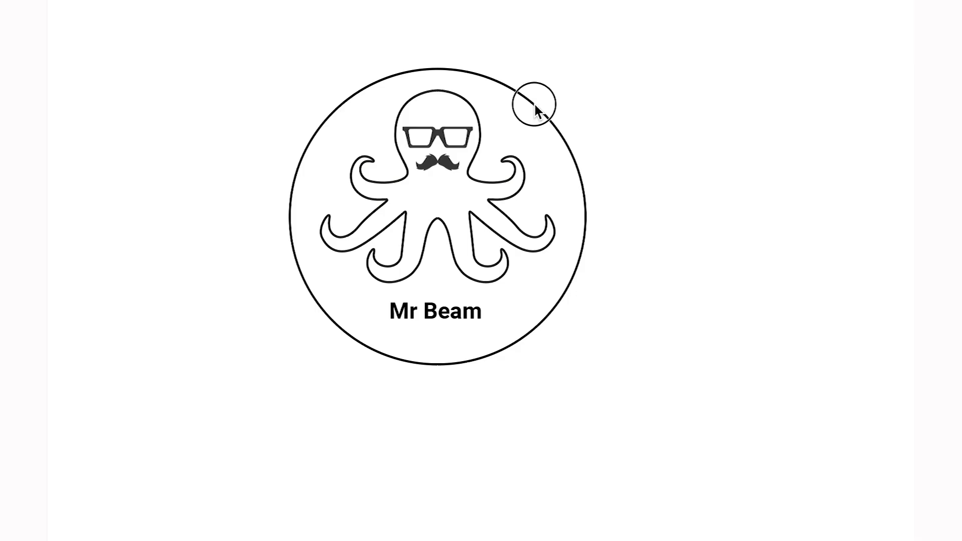
# - Separate the design into the circle on the "Schneiden" field and the octopus, glasses image and text on the "Gravieren" field
pyautogui.moveTo(541, 118); pyautogui.dragTo(351, 126)
pyautogui.moveTo(461, 104); pyautogui.dragTo(727, 62)
pyautogui.moveTo(434, 163); pyautogui.dragTo(601, 408)
pyautogui.moveTo(421, 348); pyautogui.dragTo(737, 419)
pyautogui.moveTo(961, 350); pyautogui.dragTo(88, 356)
pyautogui.moveTo(961, 495); pyautogui.dragTo(622, 140)
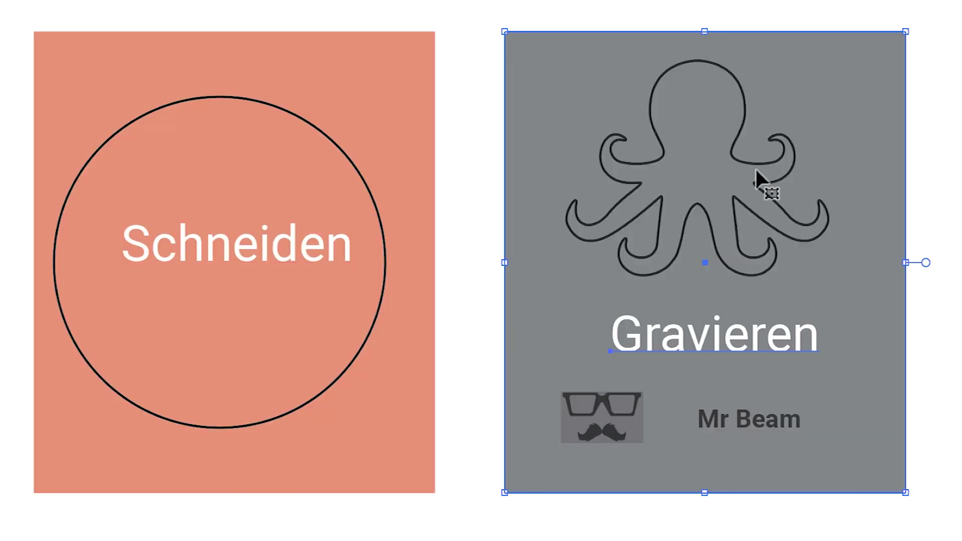
pyautogui.moveTo(755, 167); pyautogui.dragTo(743, 167)
pyautogui.press('Escape')
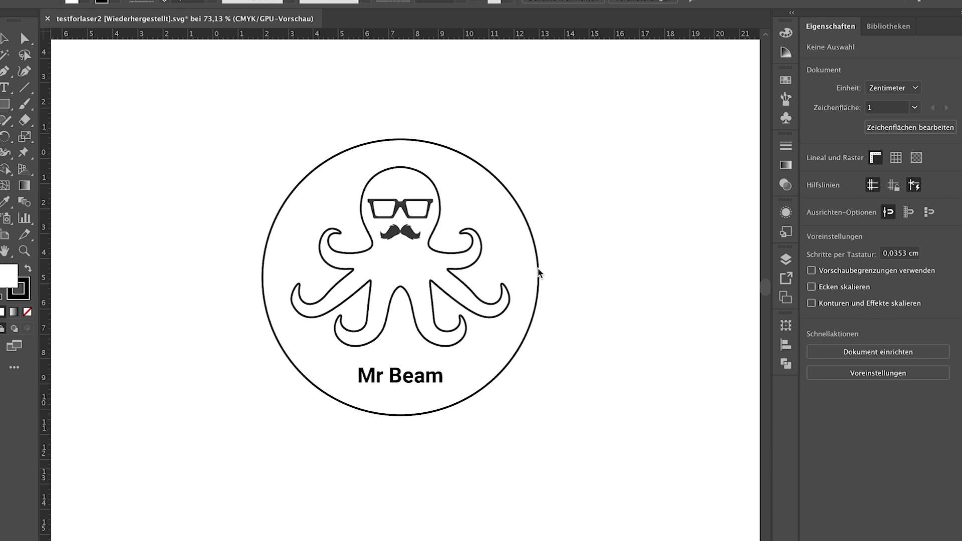
# - Inspect the stroke and fill colours of the outer circle
pyautogui.click(819, 29)
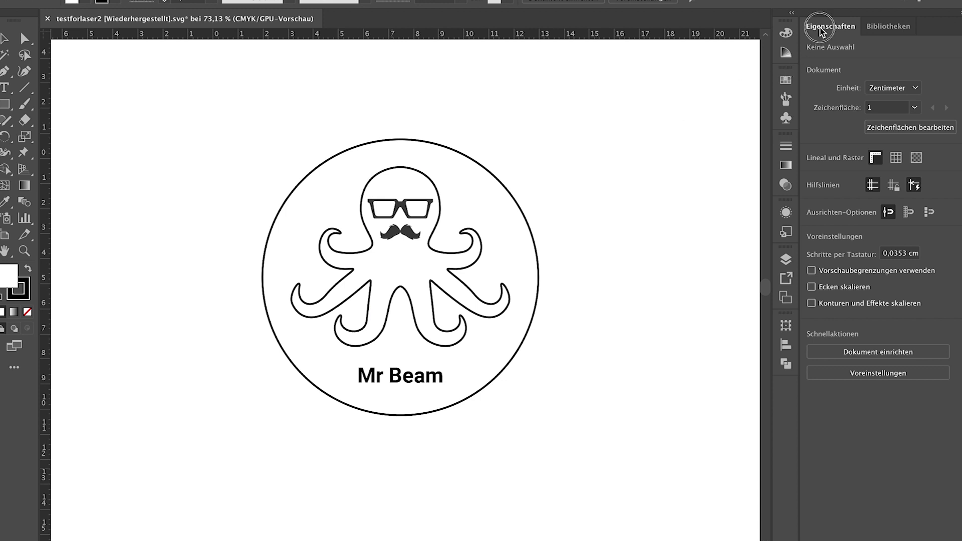
pyautogui.click(526, 221)
pyautogui.click(524, 216)
pyautogui.click(812, 195)
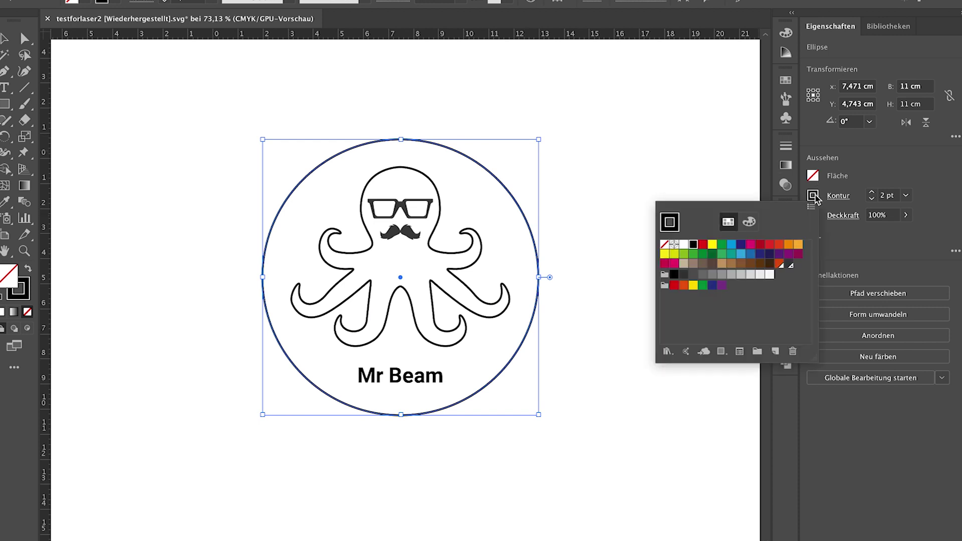
pyautogui.click(813, 175)
pyautogui.click(813, 175)
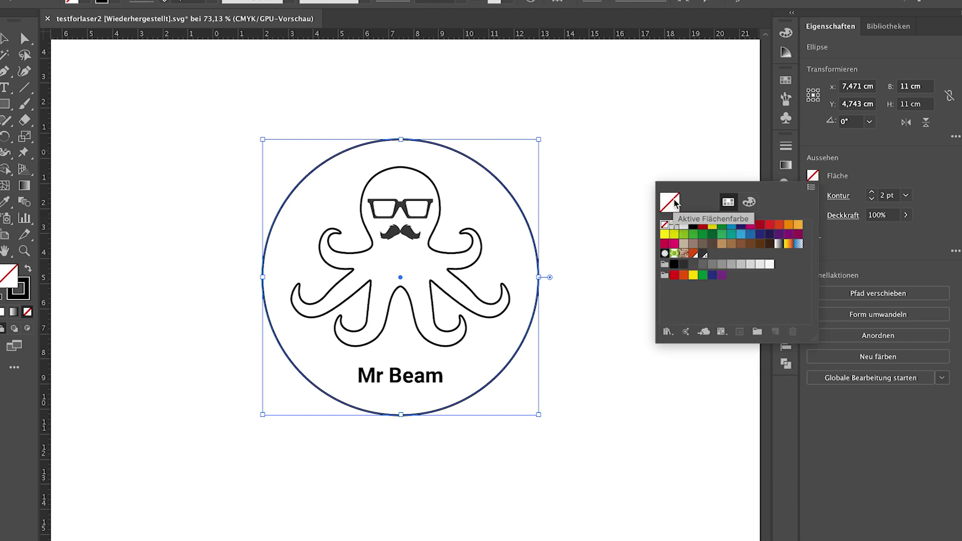
# - Inspect the fill and stroke colours of the octopus outline
pyautogui.click(482, 261)
pyautogui.click(812, 176)
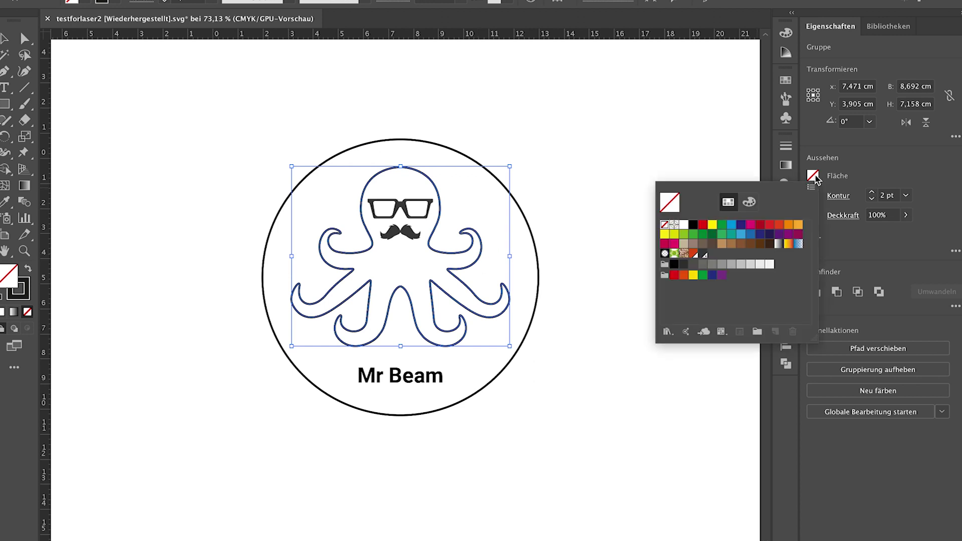
pyautogui.click(814, 195)
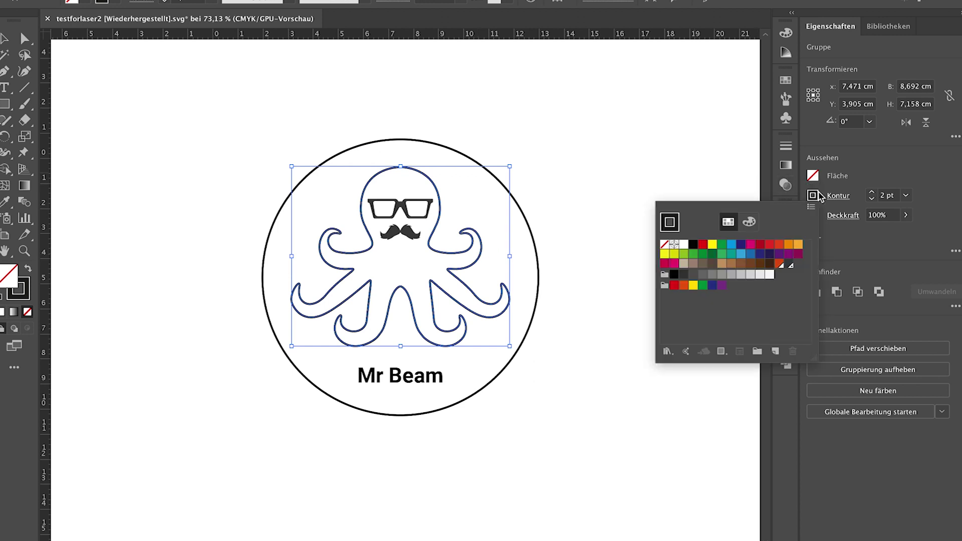
pyautogui.click(554, 277)
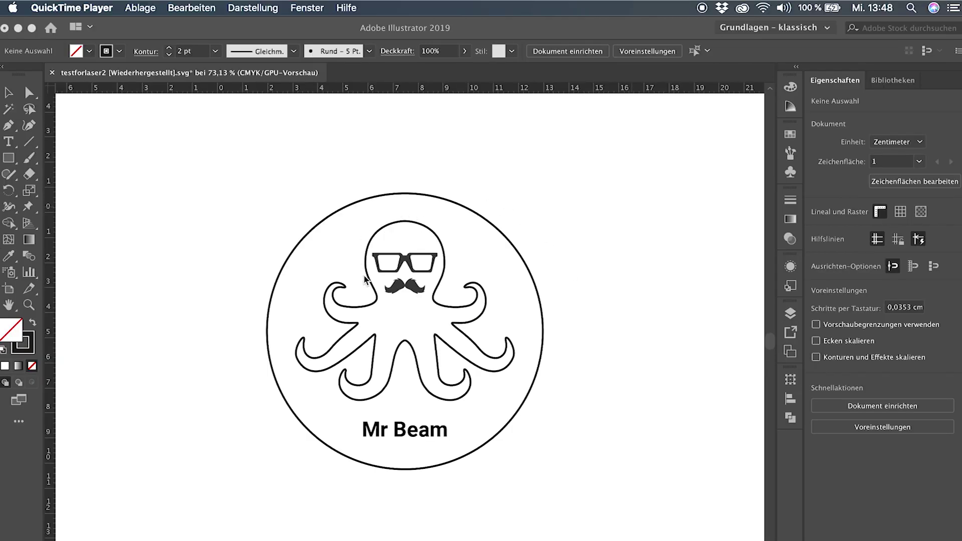
# - Convert the octopus's stroke to an outlined path with Konturlinie and check its fill and stroke colours
pyautogui.click(441, 308)
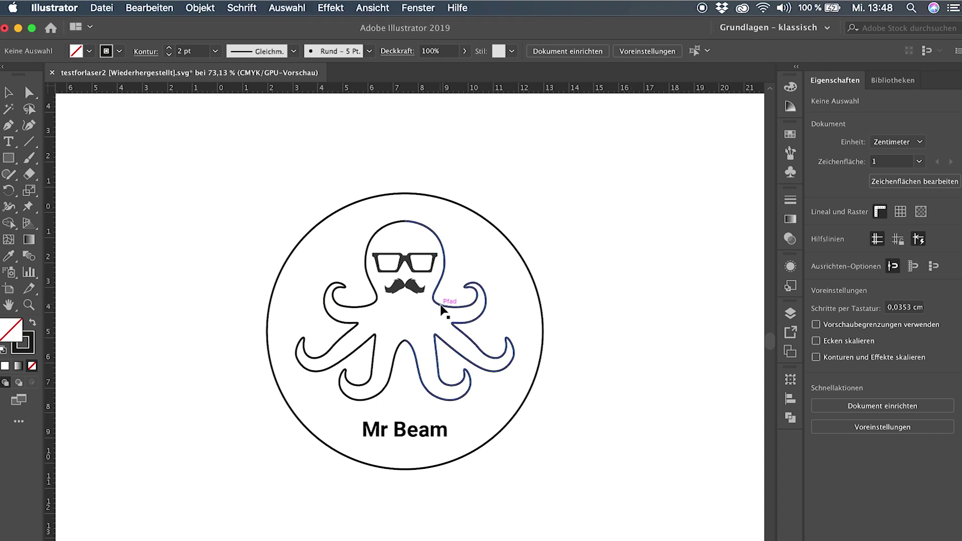
pyautogui.click(443, 257)
pyautogui.click(817, 231)
pyautogui.click(817, 249)
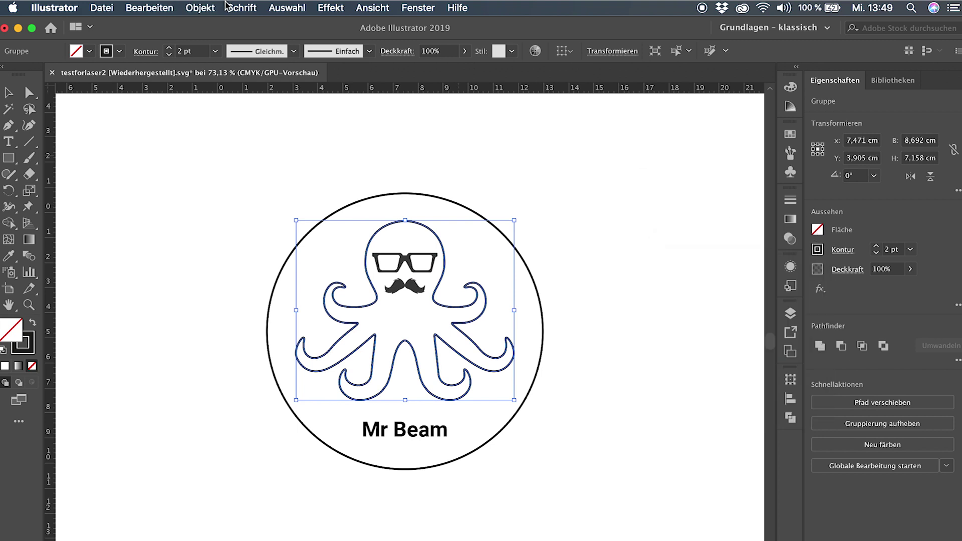
pyautogui.click(200, 8)
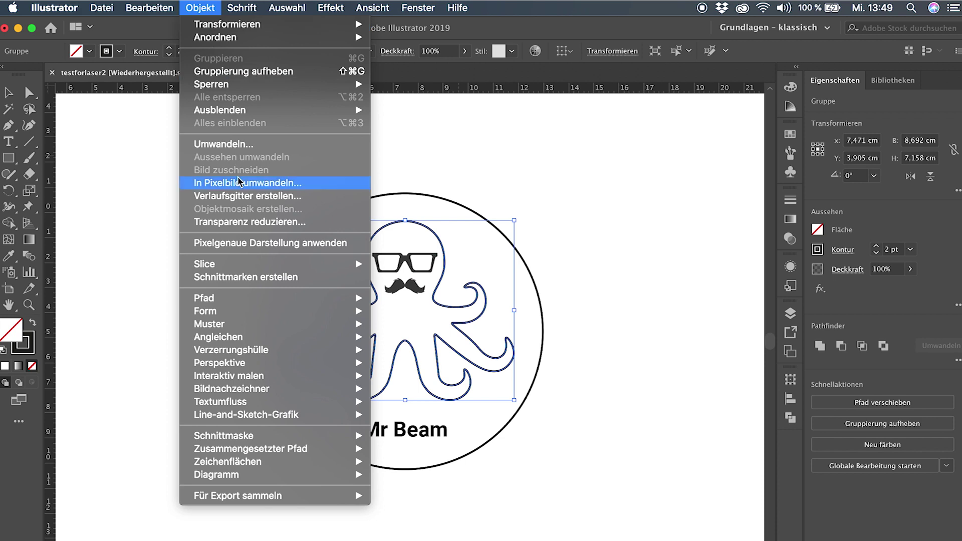
pyautogui.moveTo(273, 299)
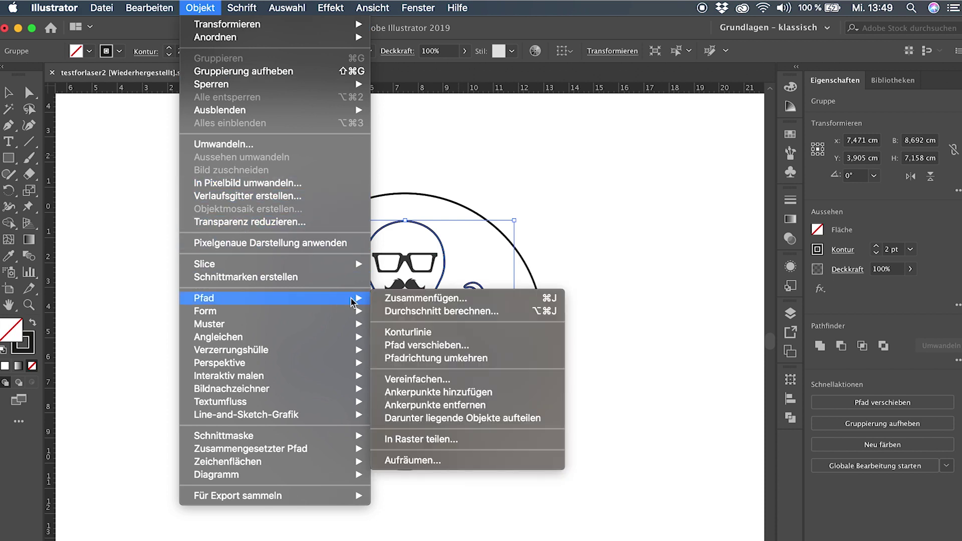
pyautogui.click(420, 333)
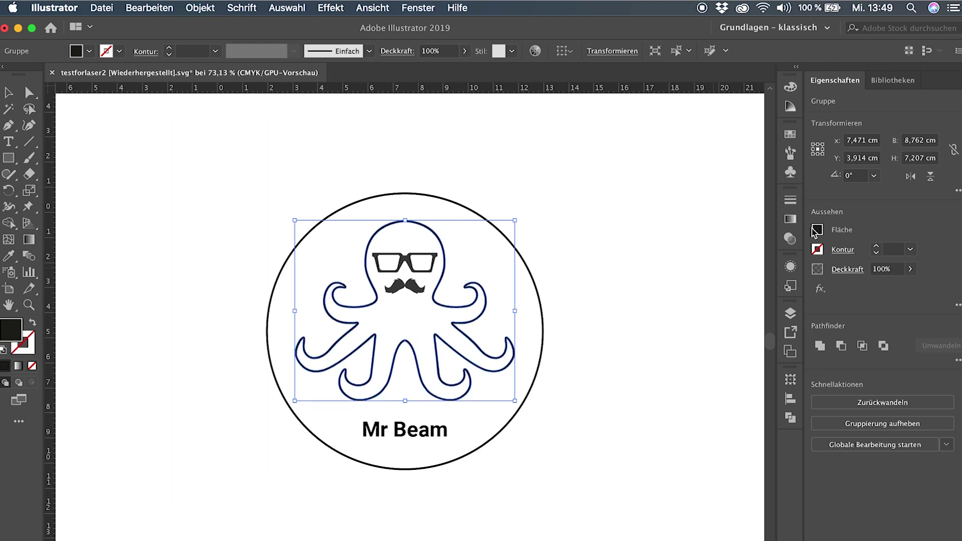
pyautogui.click(817, 229)
pyautogui.click(817, 249)
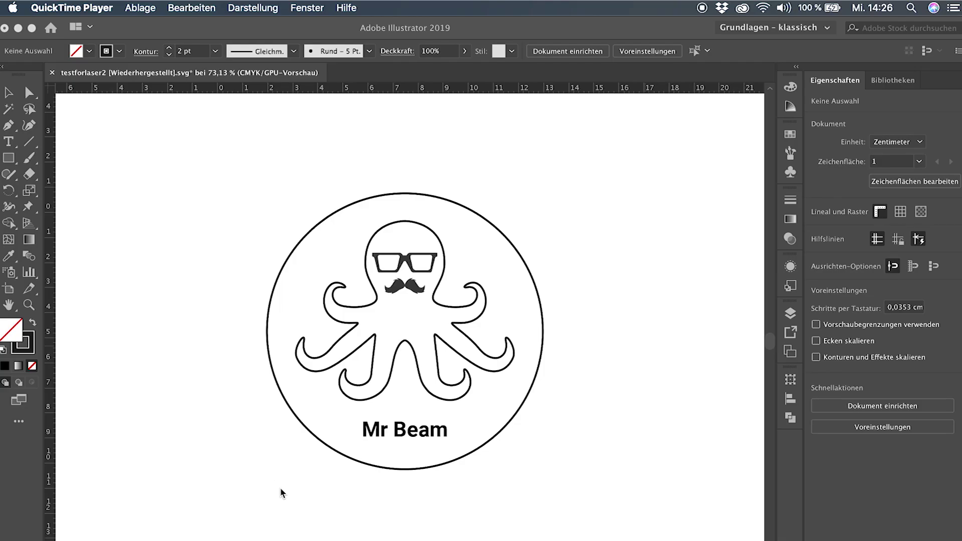
# - Fill the octopus with black
pyautogui.click(444, 281)
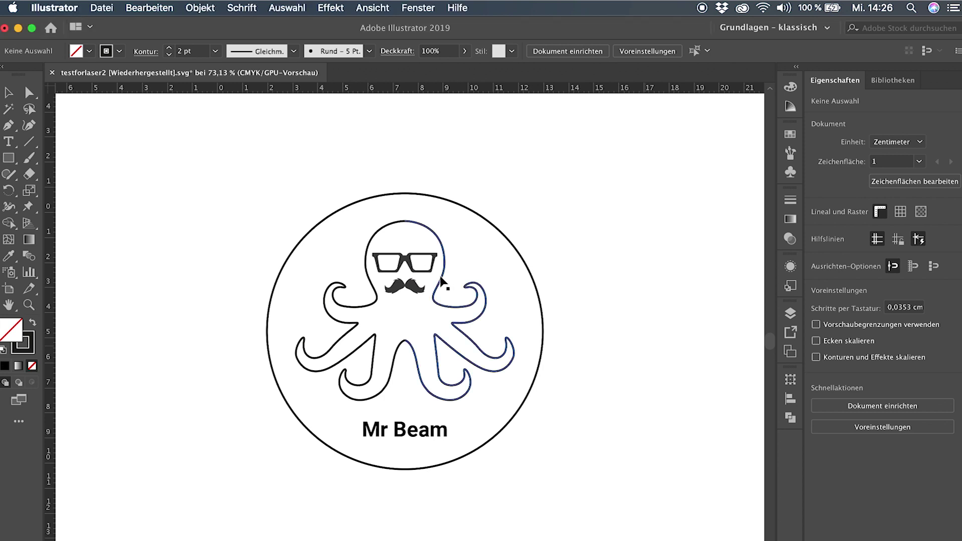
pyautogui.click(429, 226)
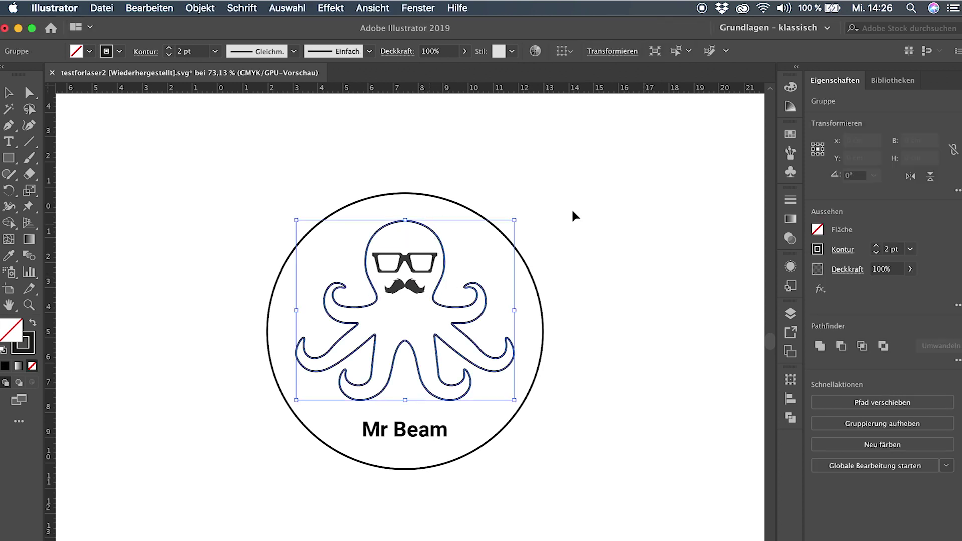
pyautogui.click(817, 231)
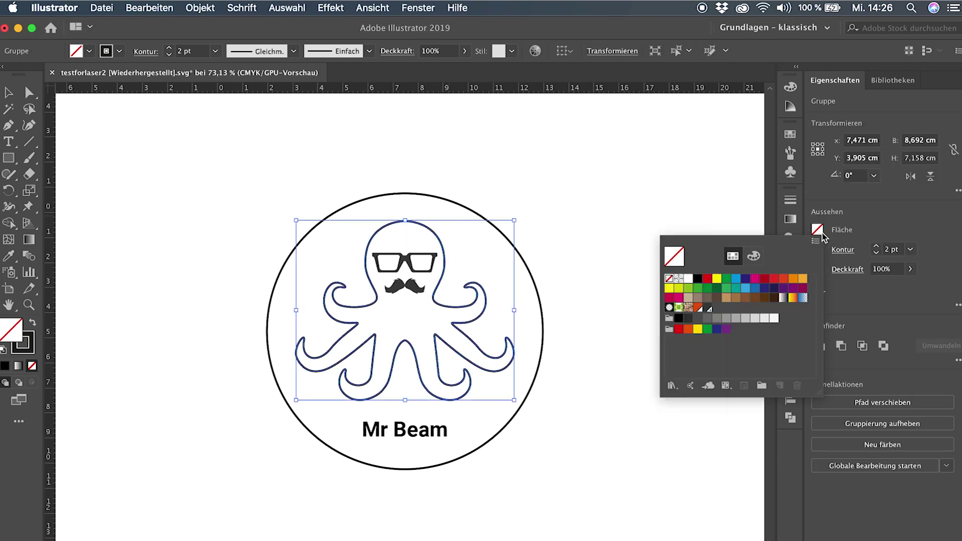
pyautogui.click(698, 279)
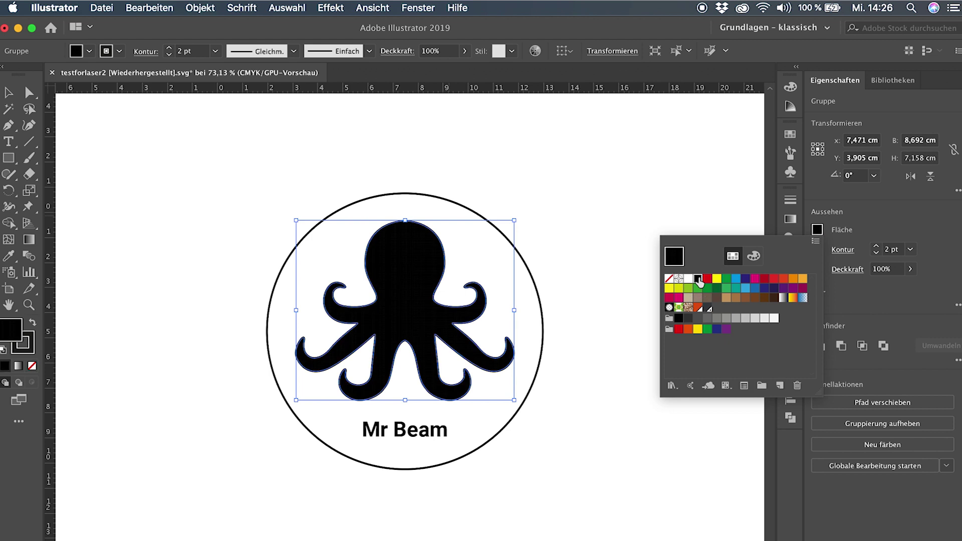
pyautogui.click(540, 333)
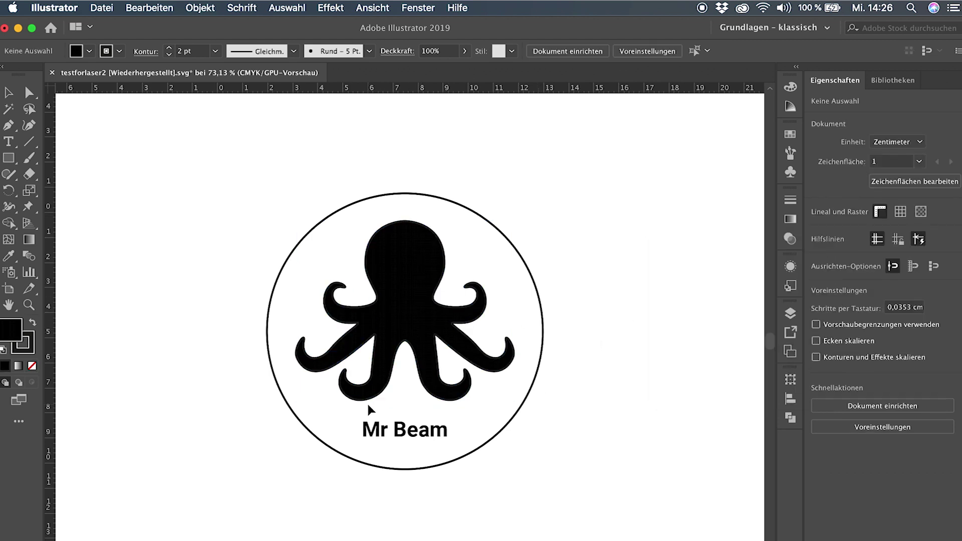
# - Check the octopus's stroke colour and set its fill to none
pyautogui.click(396, 272)
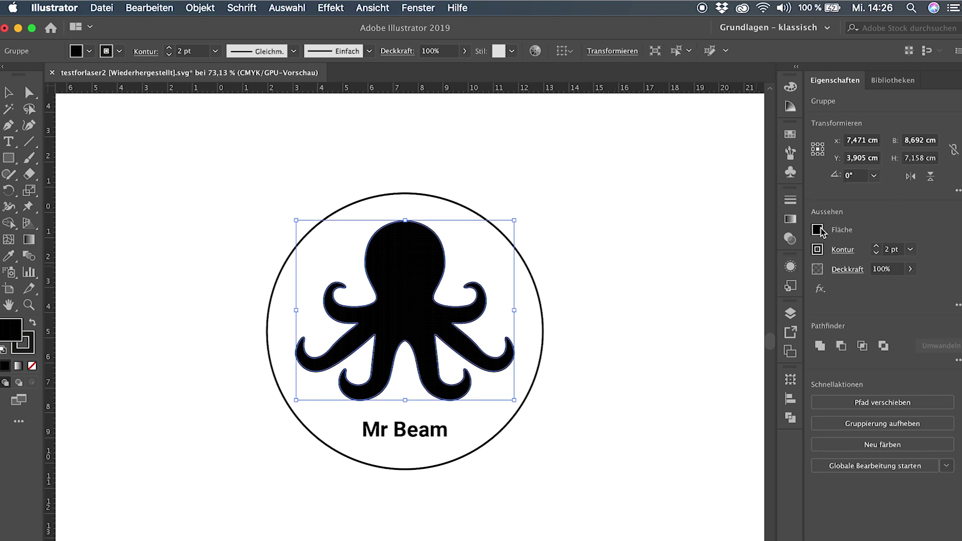
pyautogui.click(821, 252)
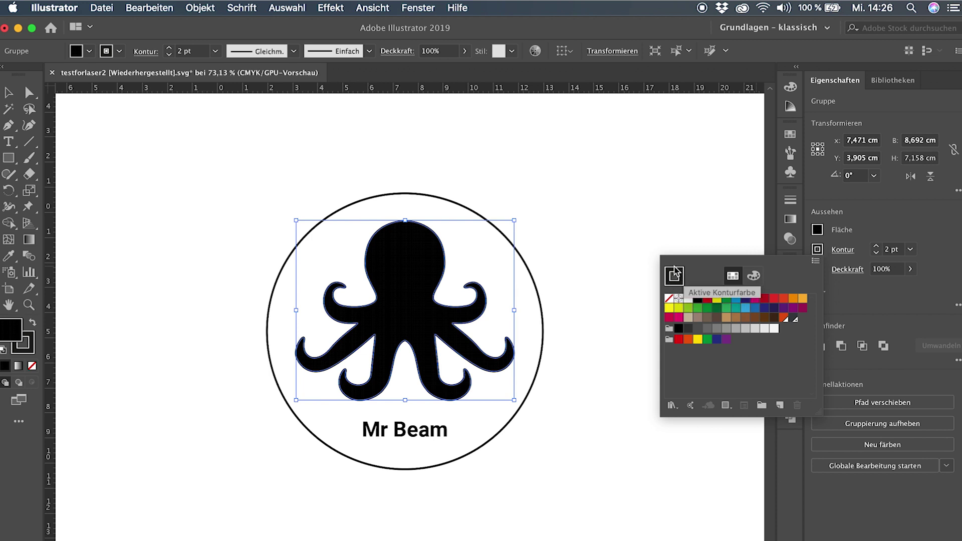
pyautogui.click(818, 229)
pyautogui.click(817, 228)
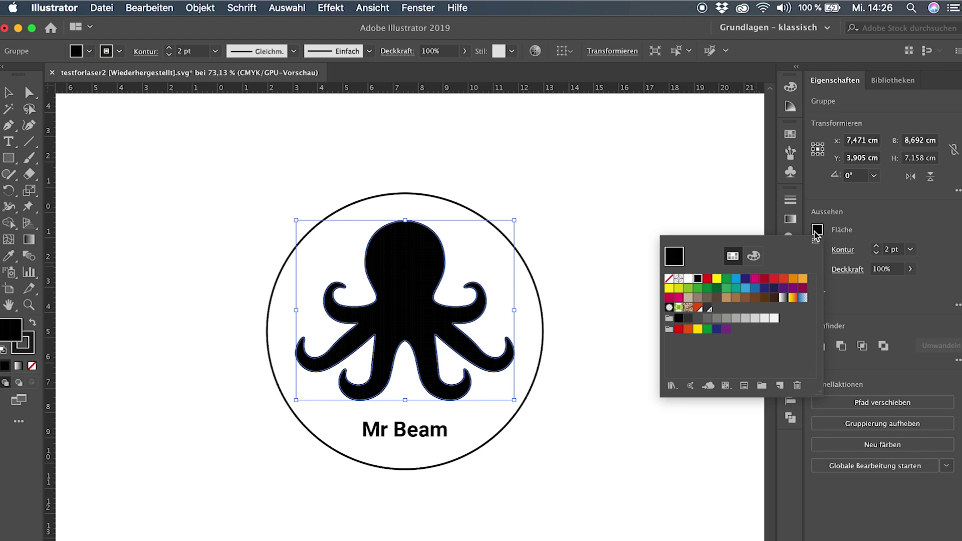
pyautogui.click(669, 279)
# - Set the outer circle's stroke colour to red
pyautogui.click(447, 199)
pyautogui.click(447, 199)
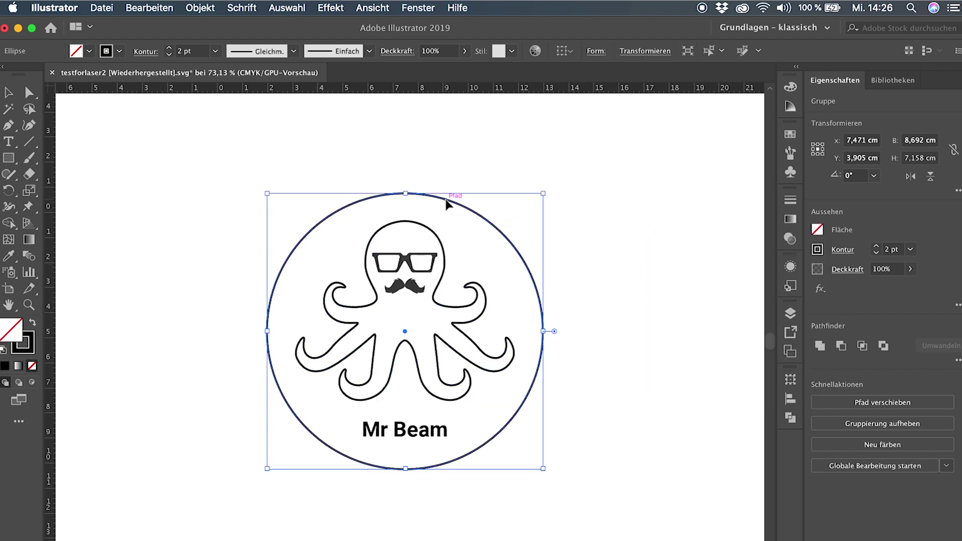
pyautogui.click(816, 250)
pyautogui.click(707, 300)
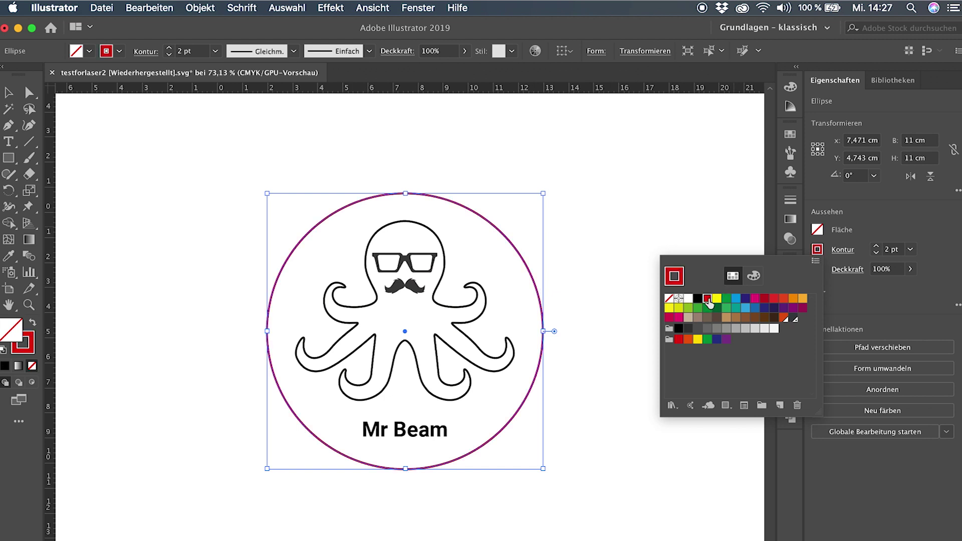
pyautogui.click(596, 273)
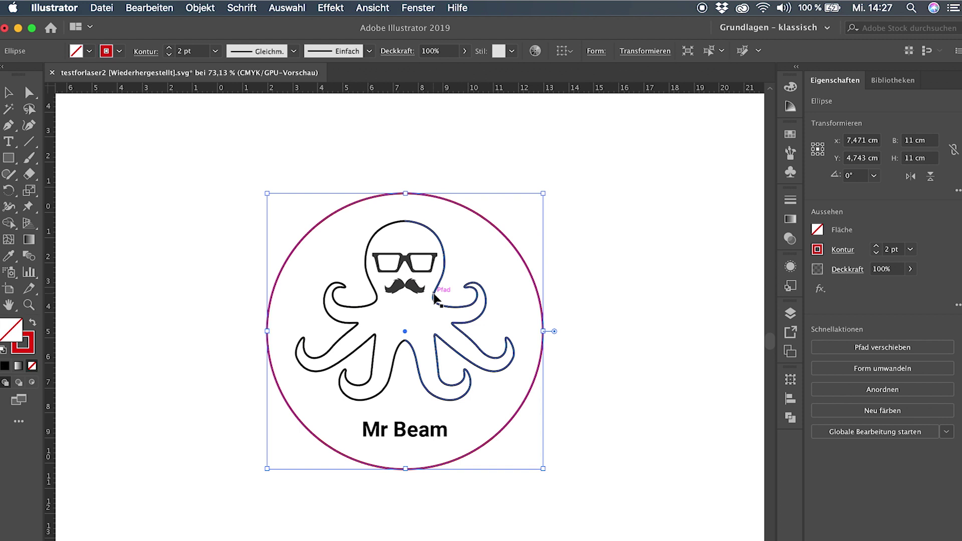
pyautogui.click(668, 267)
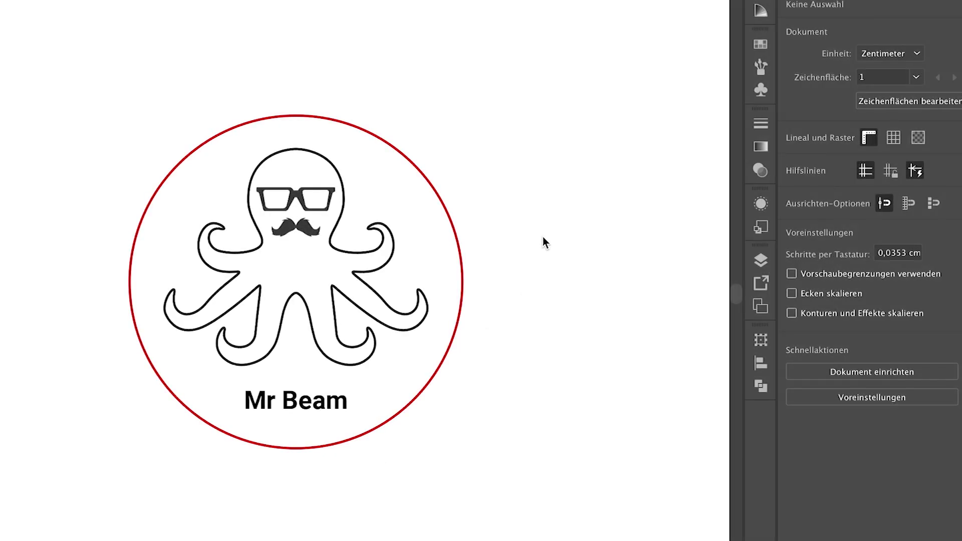
# - Try a thicker stroke of 14 pt on the outer circle, then set it back to 2 pt
pyautogui.click(388, 145)
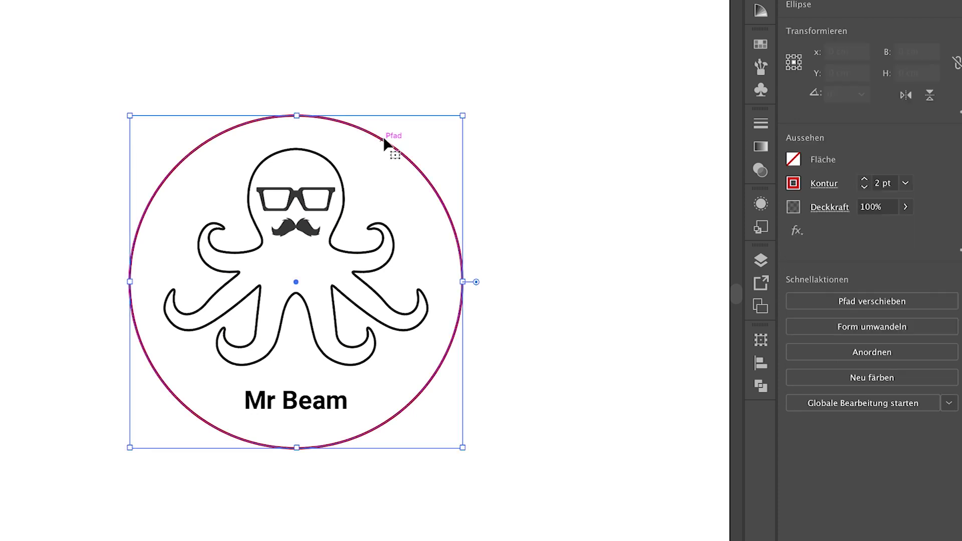
pyautogui.click(866, 179)
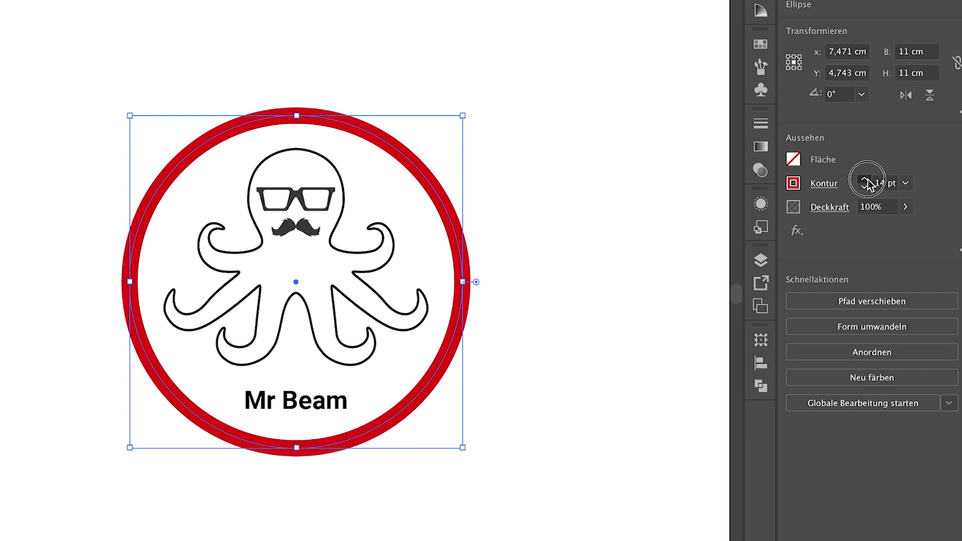
pyautogui.moveTo(865, 177); pyautogui.dragTo(865, 178)
pyautogui.click(864, 188)
pyautogui.moveTo(864, 188); pyautogui.dragTo(864, 187)
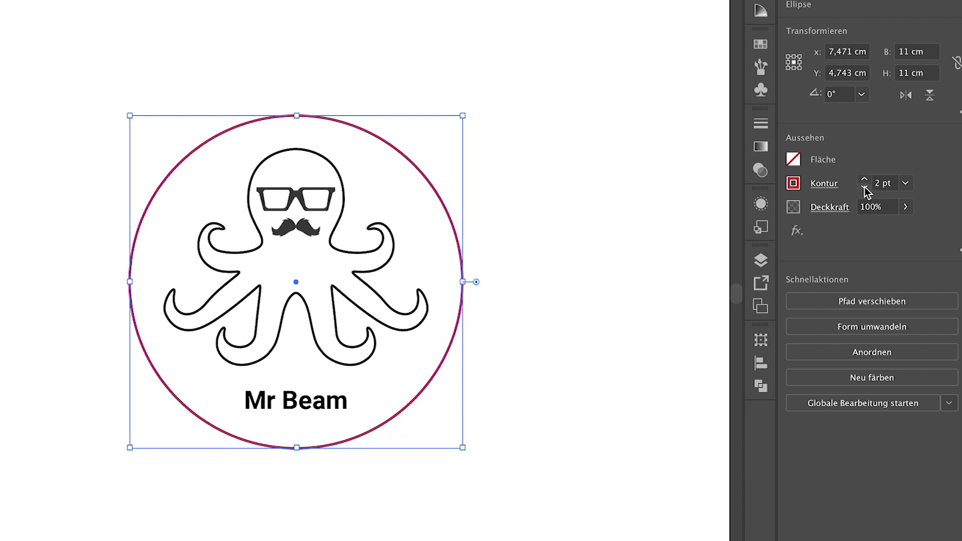
pyautogui.click(798, 186)
pyautogui.click(499, 208)
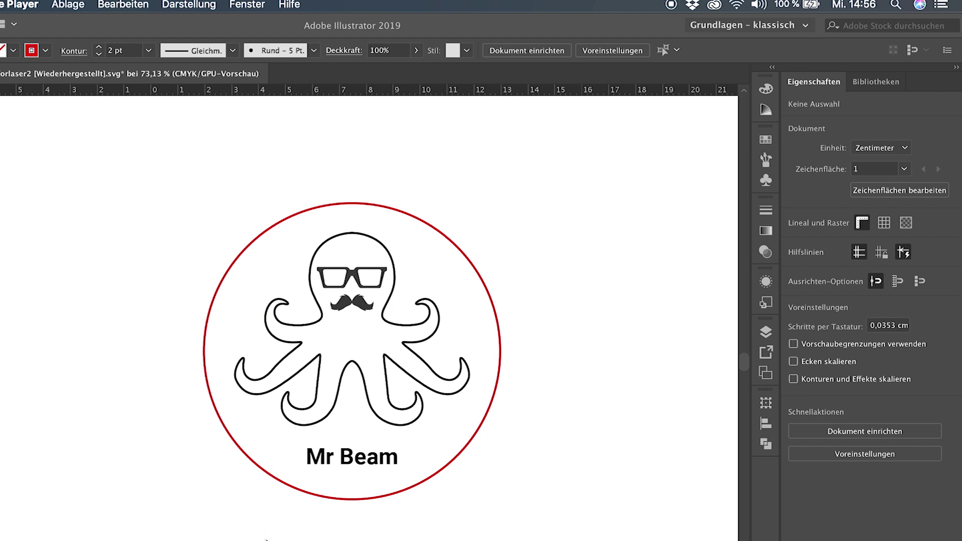
# - Convert the "Mr Beam" text to paths with In Pfade umwandeln
pyautogui.click(265, 537)
pyautogui.scroll(3, 268, 537)
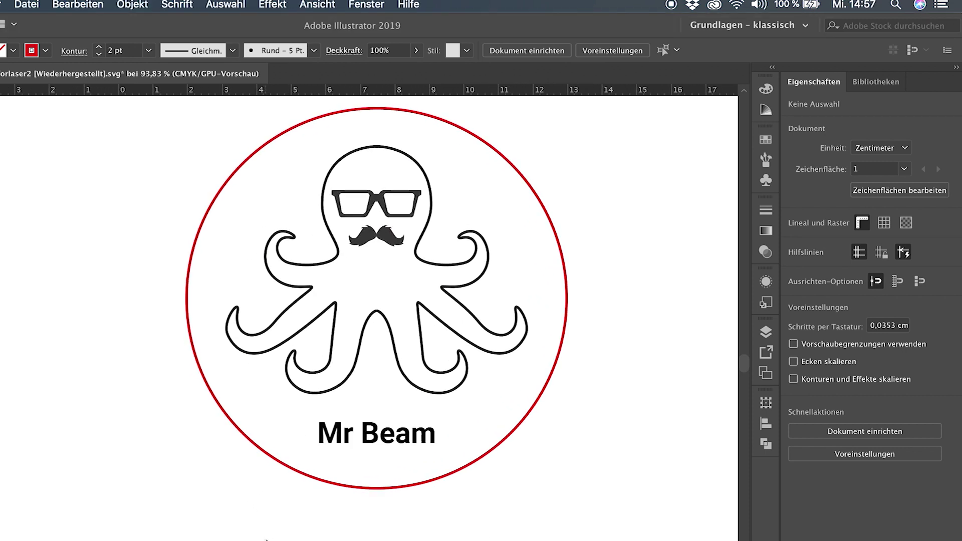
pyautogui.click(392, 440)
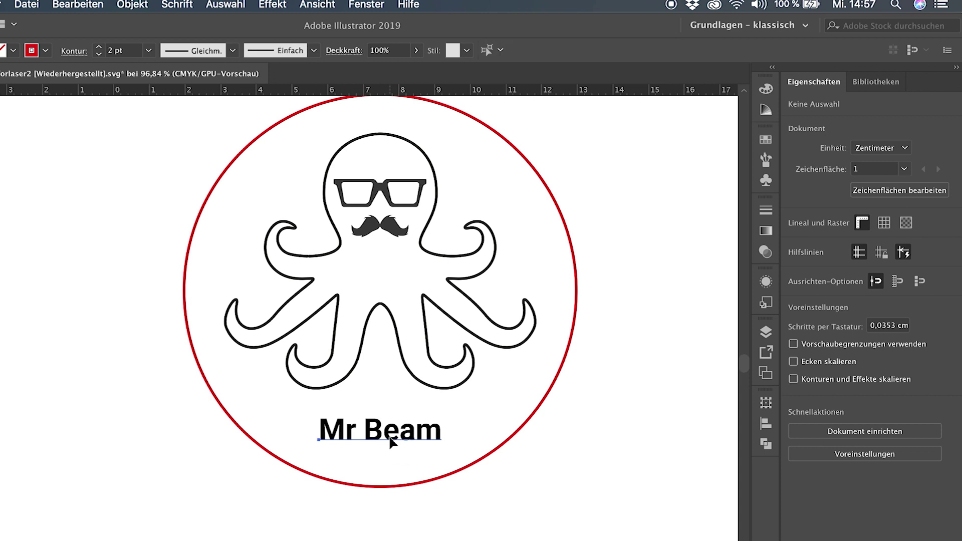
pyautogui.click(390, 439)
pyautogui.rightClick(390, 437)
pyautogui.moveTo(429, 452)
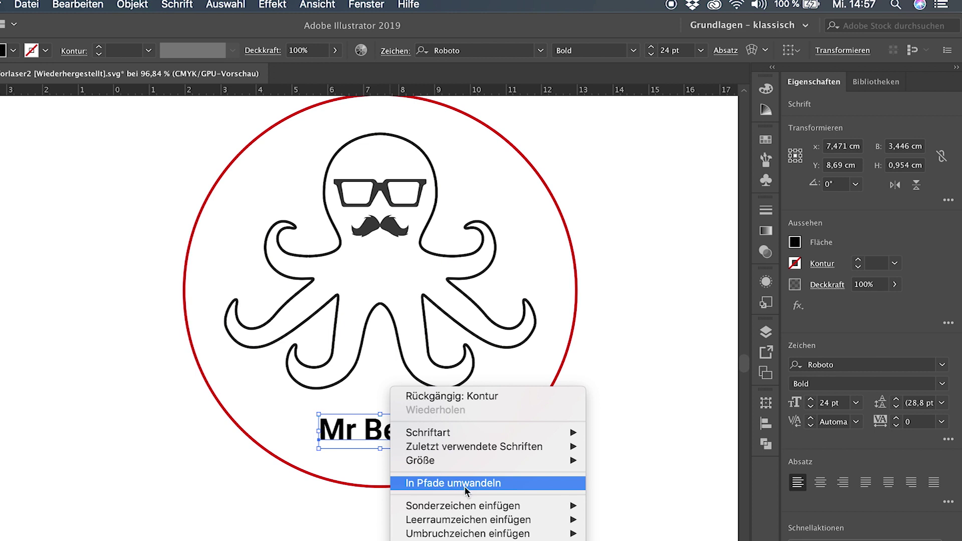
pyautogui.click(520, 487)
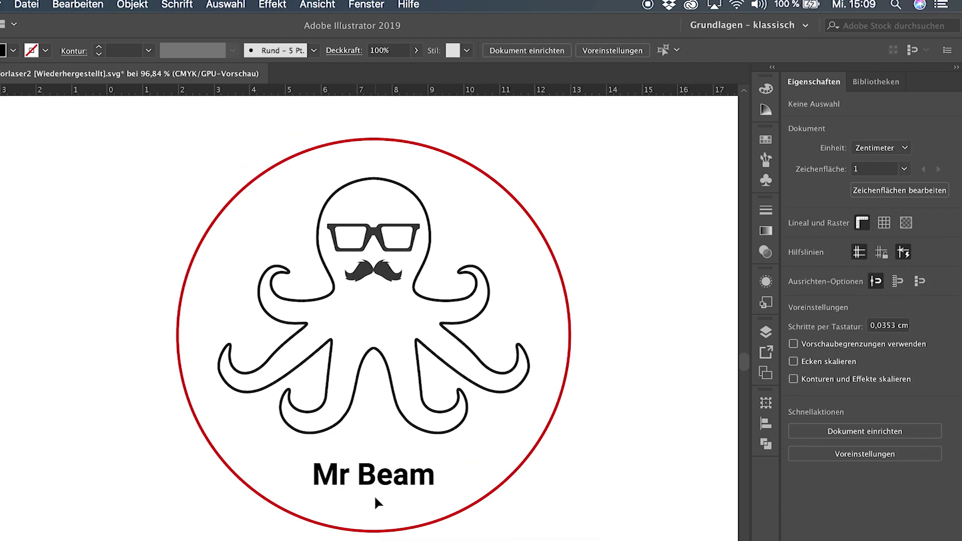
# - Set the "Mr Beam" lettering's fill to none and its stroke colour to black
pyautogui.moveTo(373, 488); pyautogui.dragTo(374, 483)
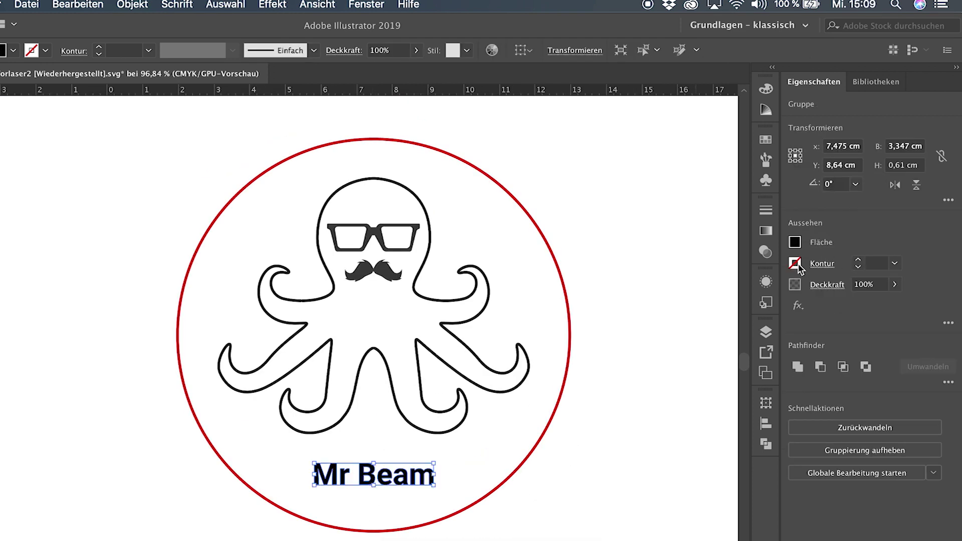
pyautogui.click(794, 243)
pyautogui.click(635, 295)
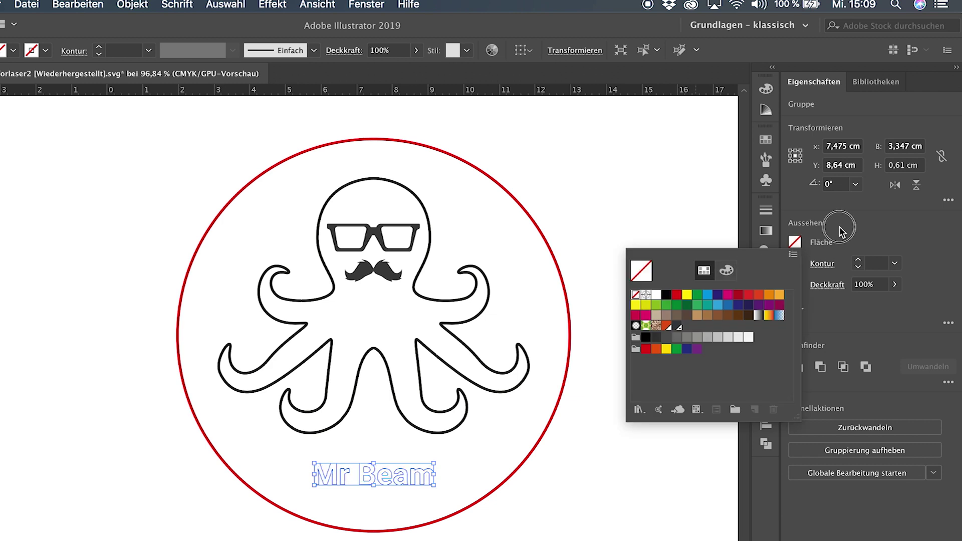
pyautogui.click(795, 263)
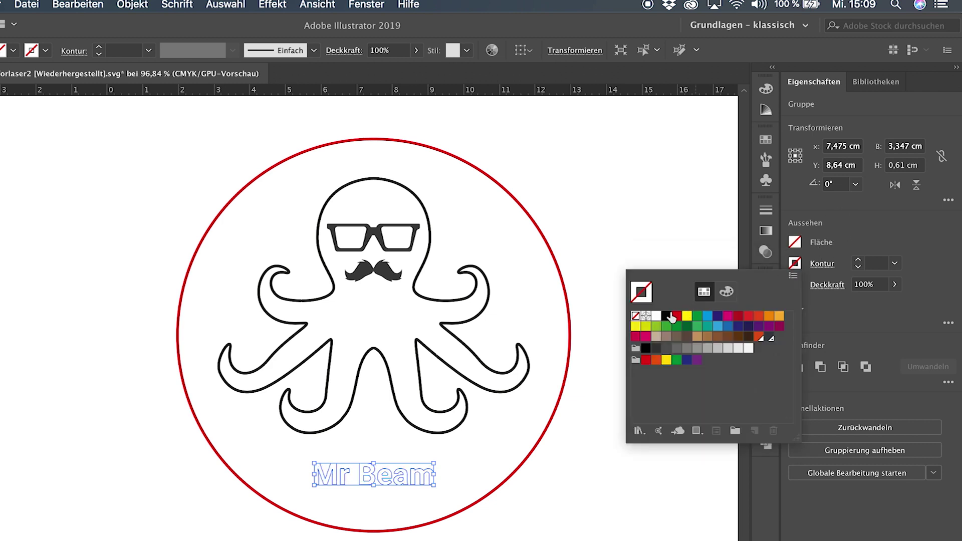
pyautogui.click(671, 316)
pyautogui.click(637, 245)
pyautogui.click(650, 272)
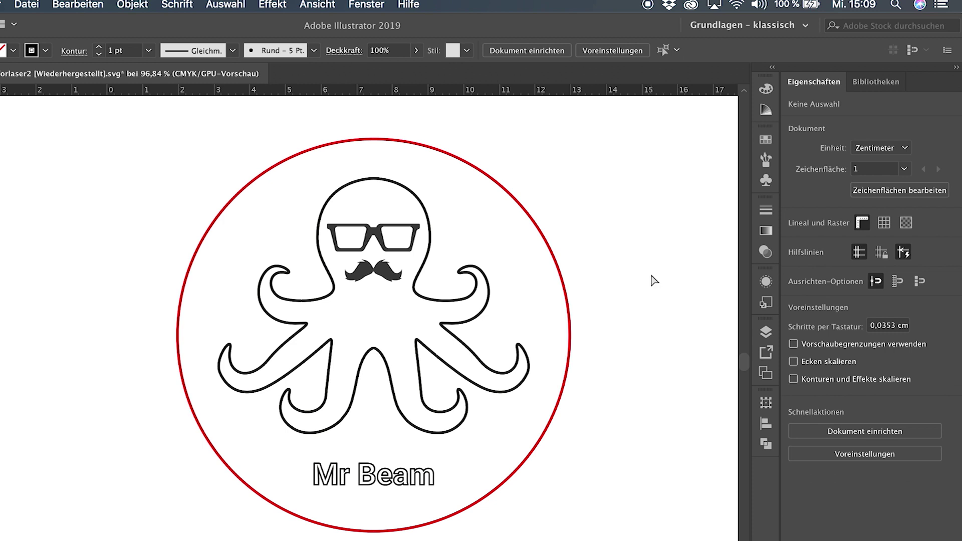
# - Undo the fill and stroke colour changes on the "Mr Beam" lettering
pyautogui.press('super+z')
pyautogui.press('super+z')
pyautogui.press('super+z')
pyautogui.press('super+z')
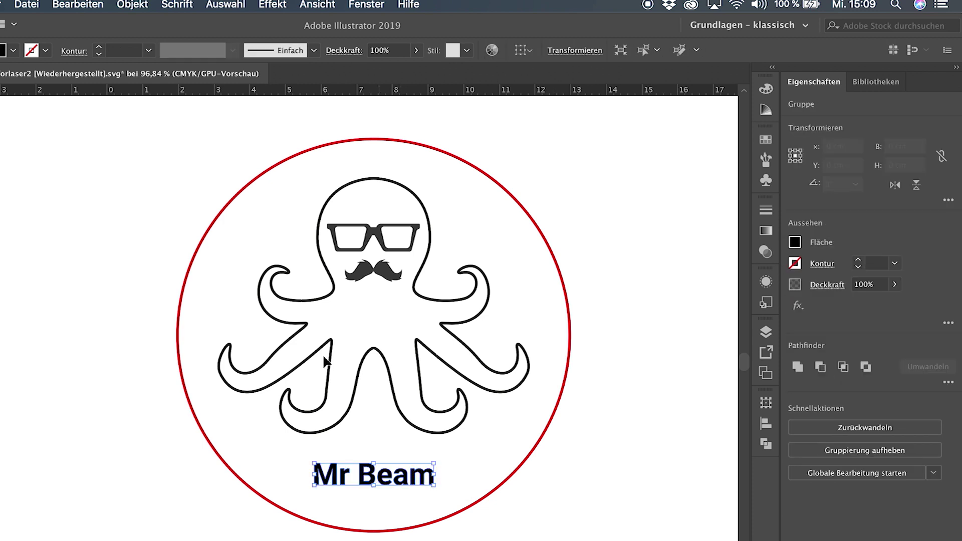
# - Apply Konturlinie to the "Mr Beam" lettering and check its fill colour
pyautogui.click(132, 4)
pyautogui.moveTo(294, 321)
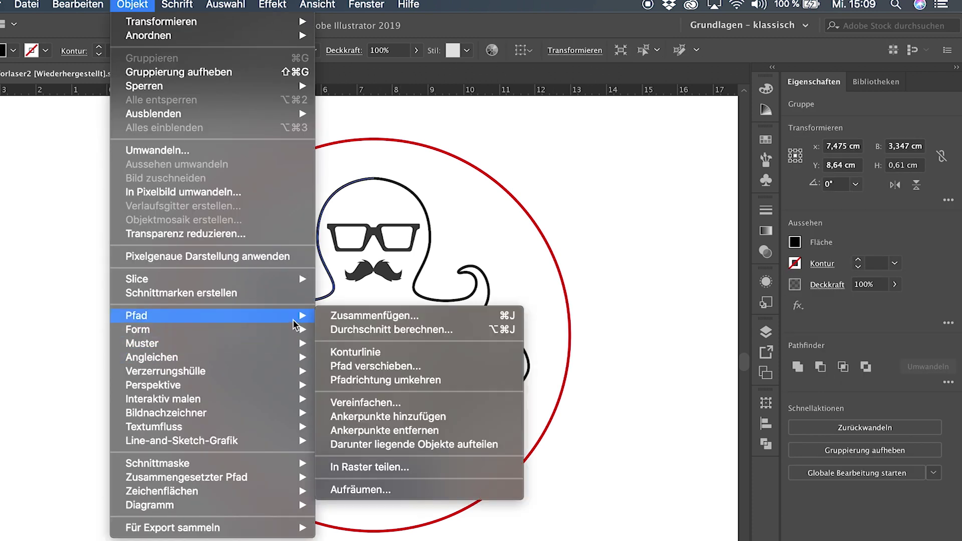
pyautogui.click(385, 352)
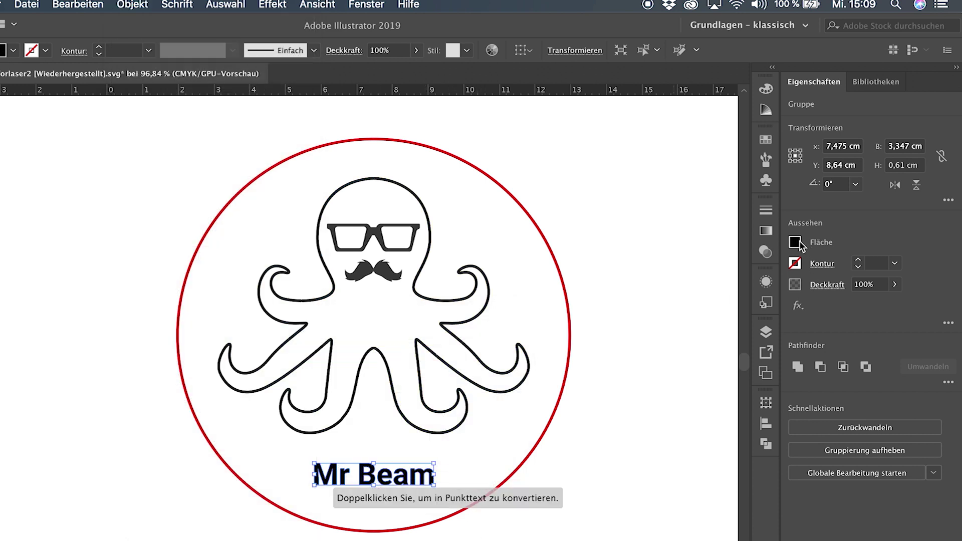
pyautogui.click(795, 243)
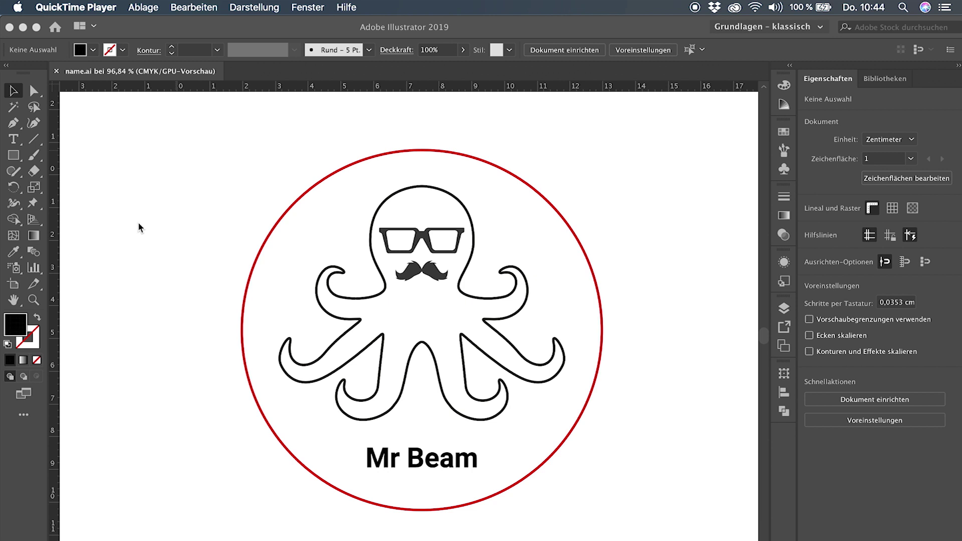
# - Save the coaster design in SVG format as untersetzer.svg in the Octo-Coaster_IMG-Package folder
pyautogui.click(162, 122)
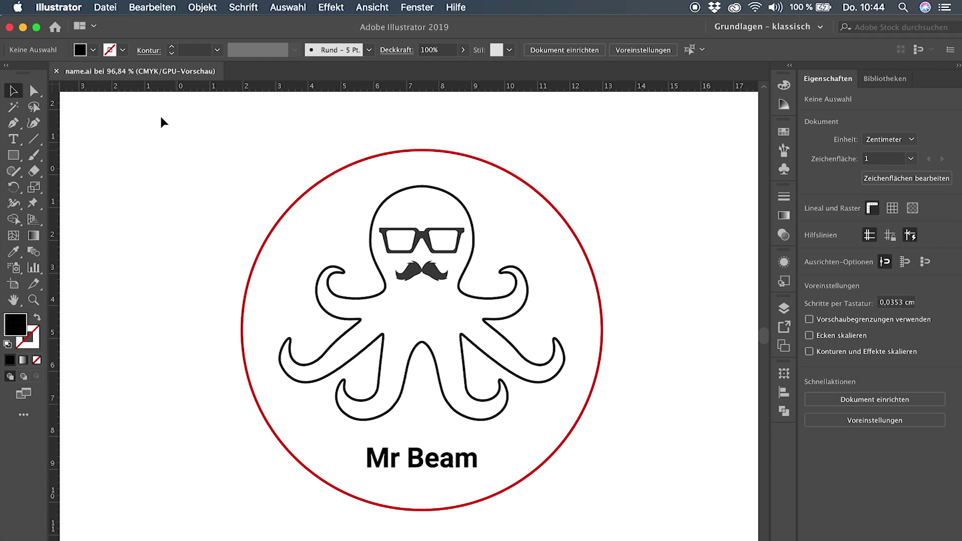
pyautogui.click(105, 7)
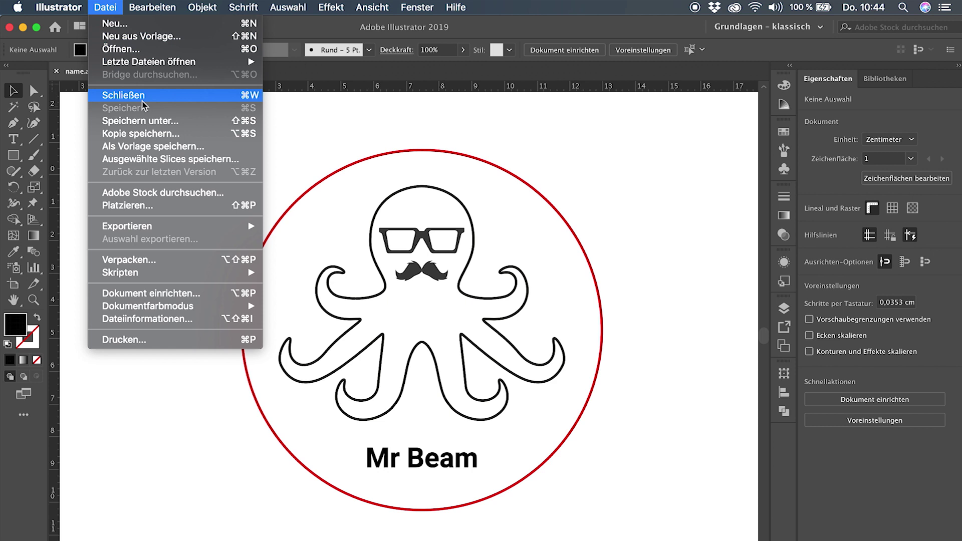
pyautogui.click(140, 120)
pyautogui.click(373, 339)
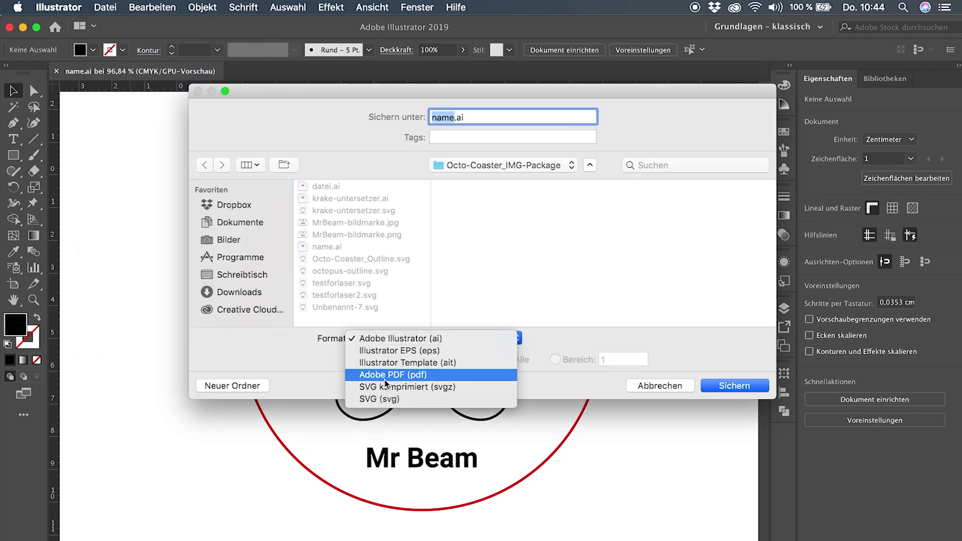
pyautogui.click(386, 399)
pyautogui.write('untersetzer.svg')
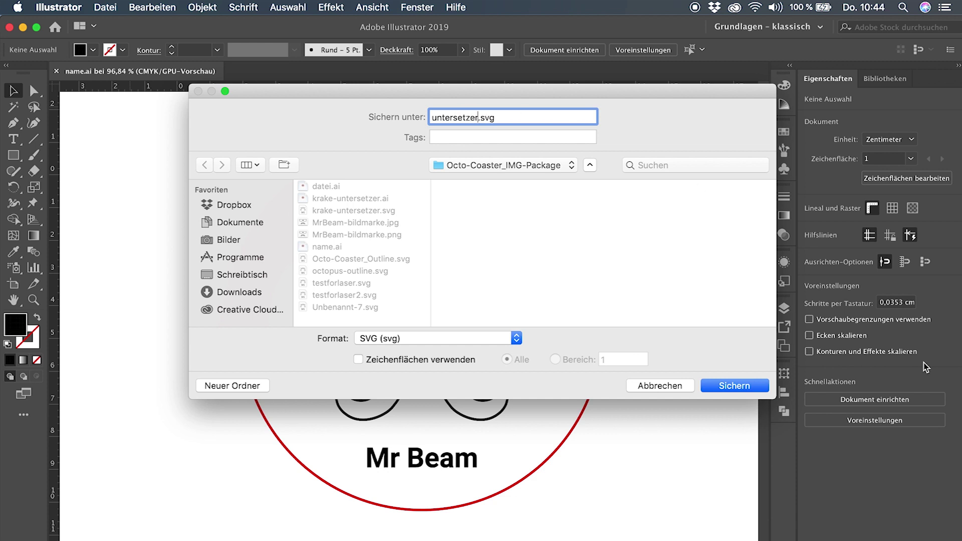
pyautogui.click(732, 387)
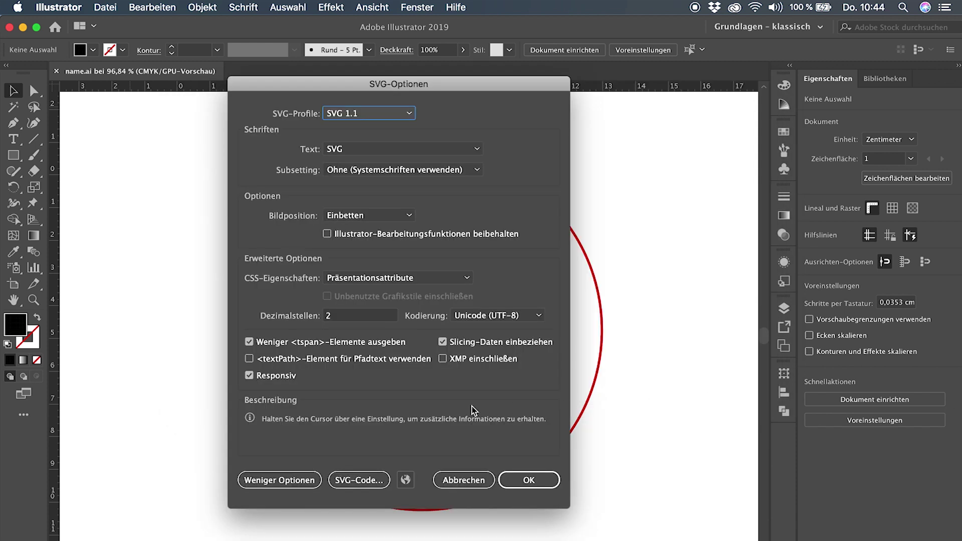
# - Keep the image location on Einbetten in the SVG options and accept them
pyautogui.click(370, 215)
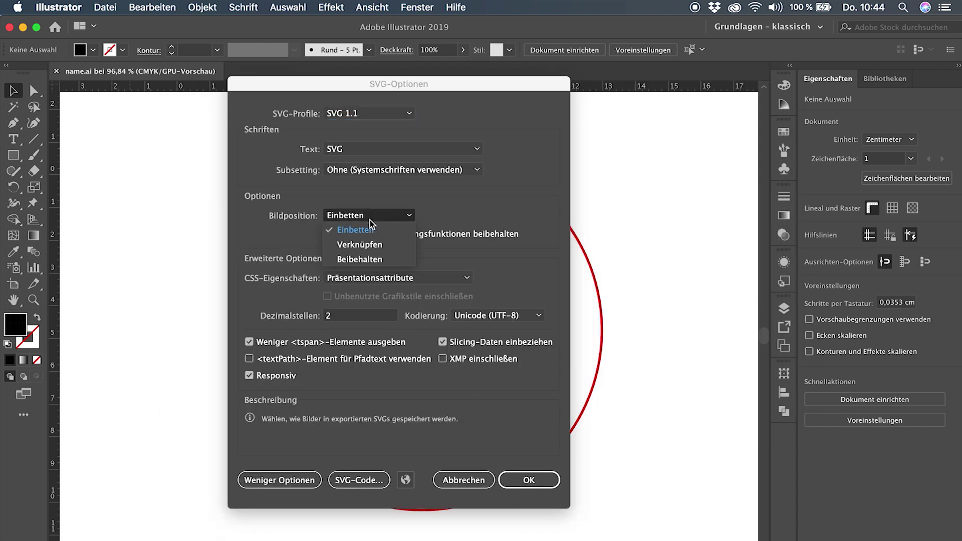
pyautogui.click(369, 219)
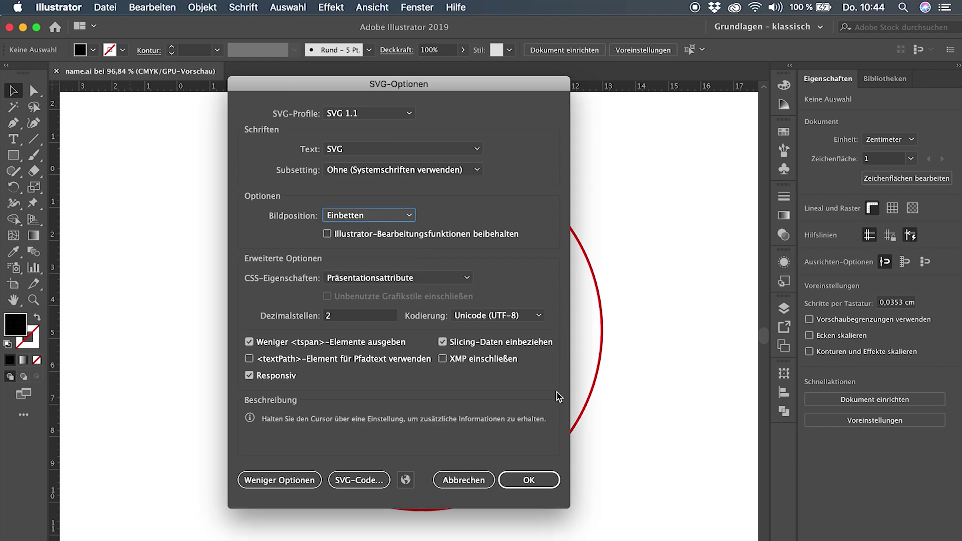
pyautogui.click(529, 479)
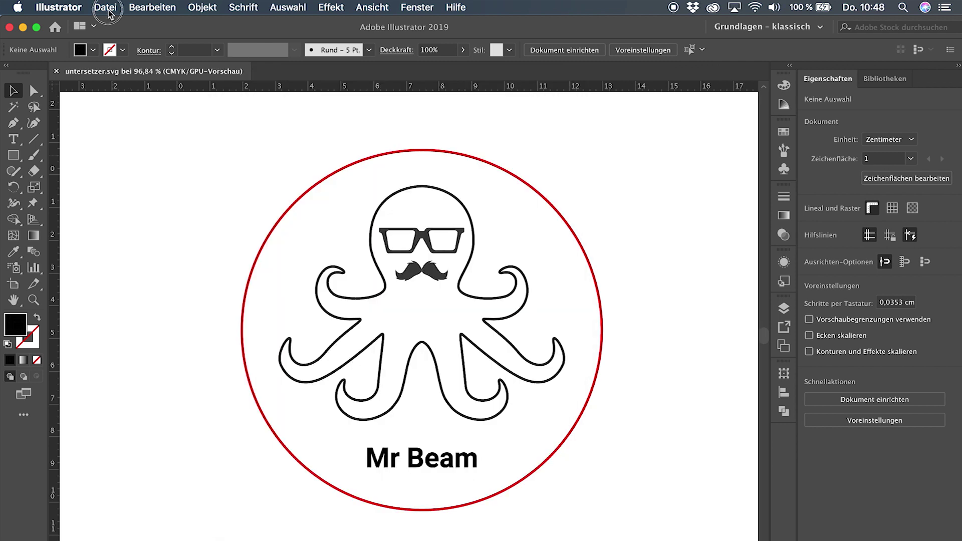
# - Set up an export of the coaster design with JPEG as the file format
pyautogui.click(106, 7)
pyautogui.moveTo(210, 220)
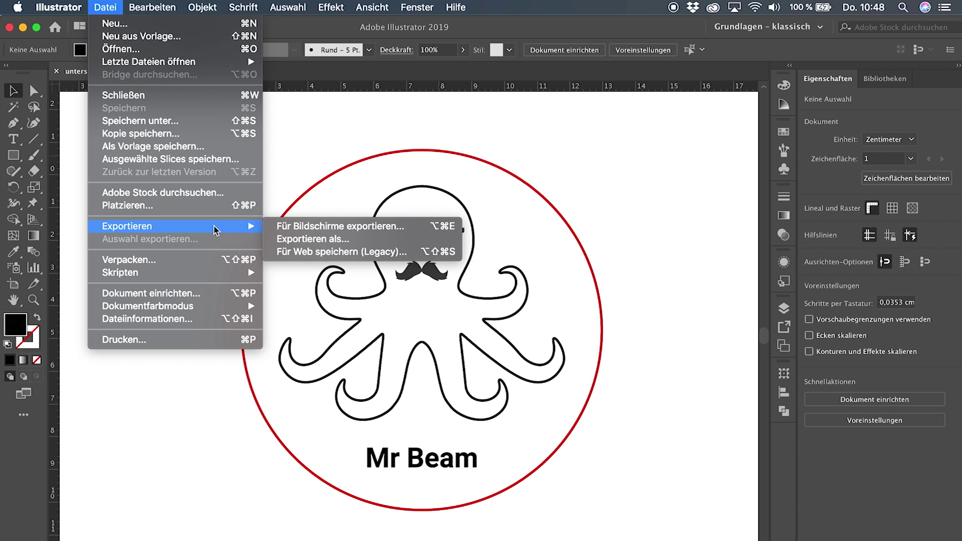
pyautogui.click(306, 241)
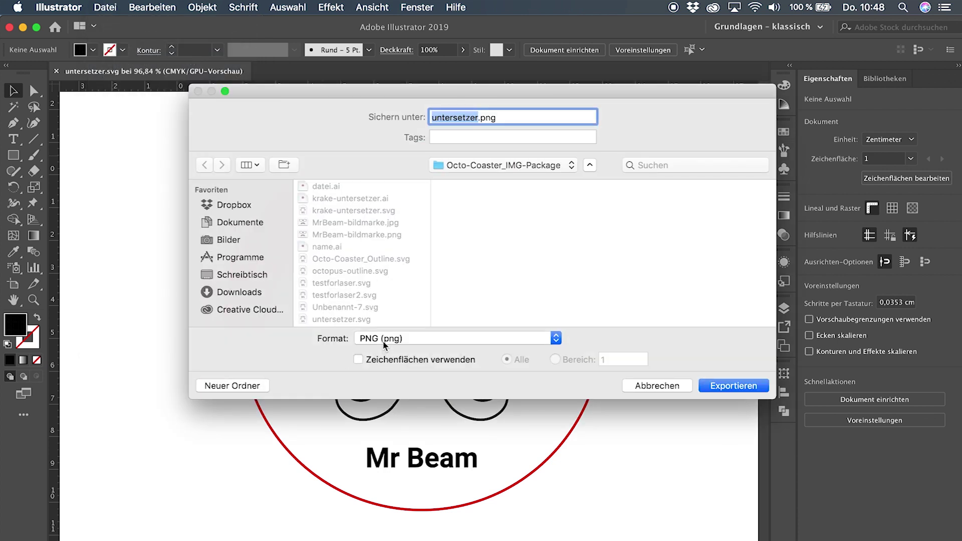
pyautogui.click(385, 345)
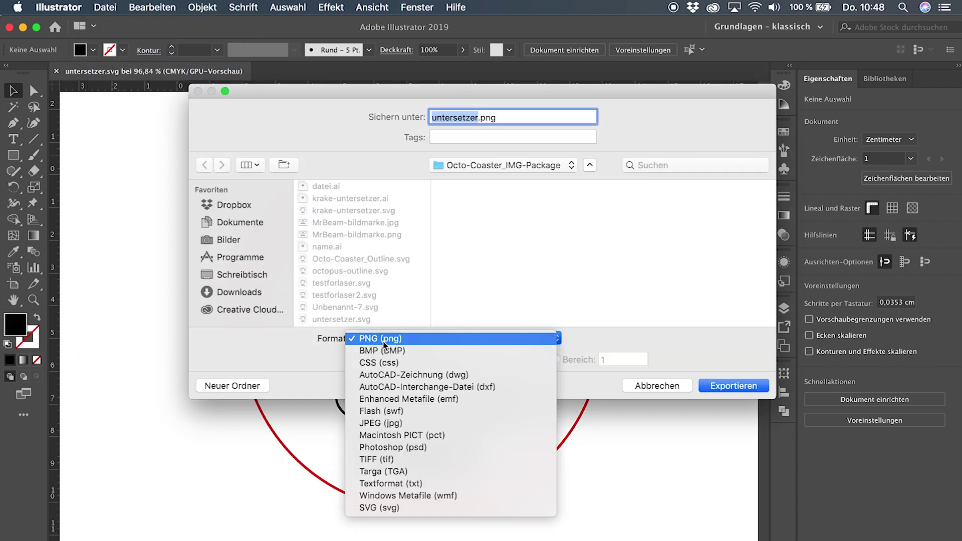
pyautogui.click(424, 423)
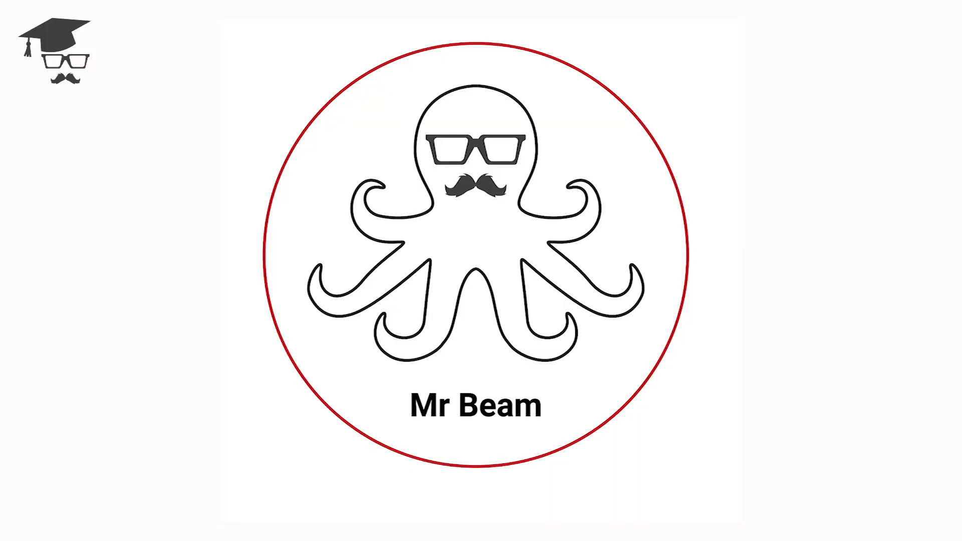